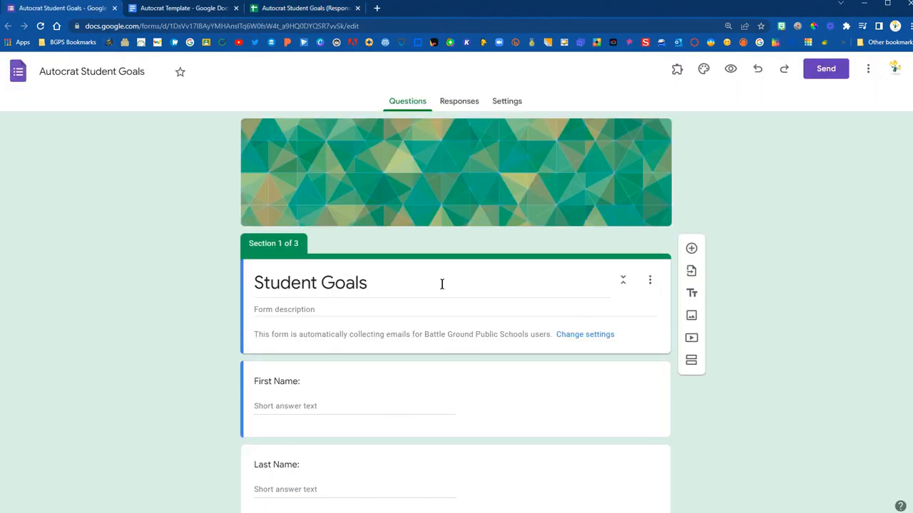
Step: Review the Student Goals form's questions, and the matching merge tags in the Autocrat Template document
{"action": "scroll", "coordinate": [442, 284], "scroll_direction": "down", "scroll_amount": 6}
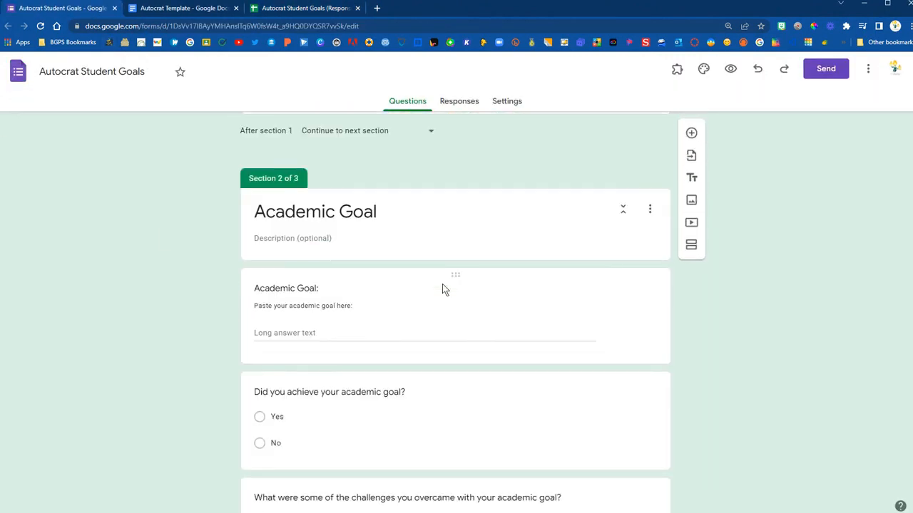
{"action": "scroll", "coordinate": [442, 284], "scroll_direction": "down", "scroll_amount": 10}
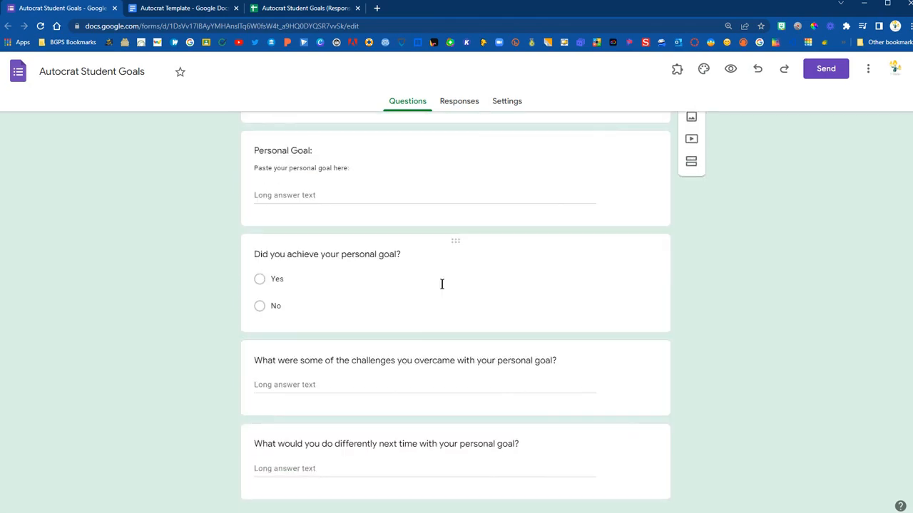
{"action": "scroll", "coordinate": [441, 285], "scroll_direction": "down", "scroll_amount": 1}
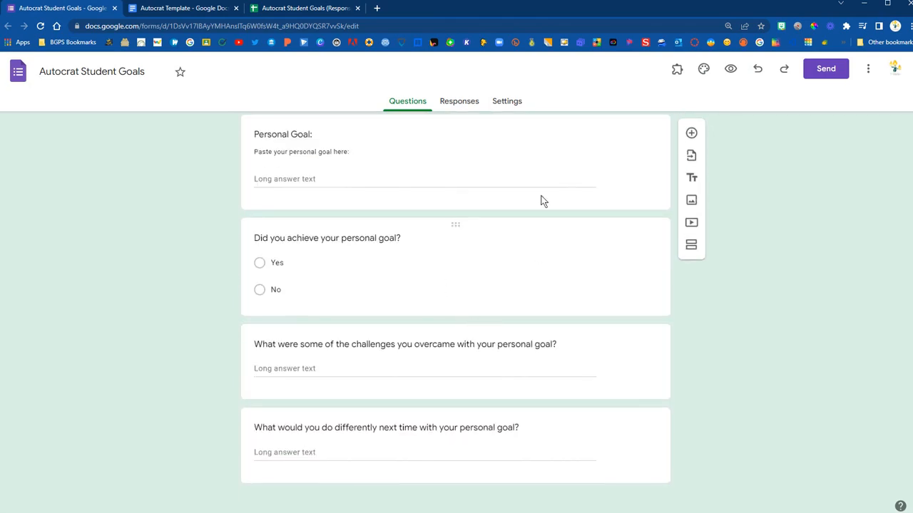
{"action": "left_click", "coordinate": [218, 10]}
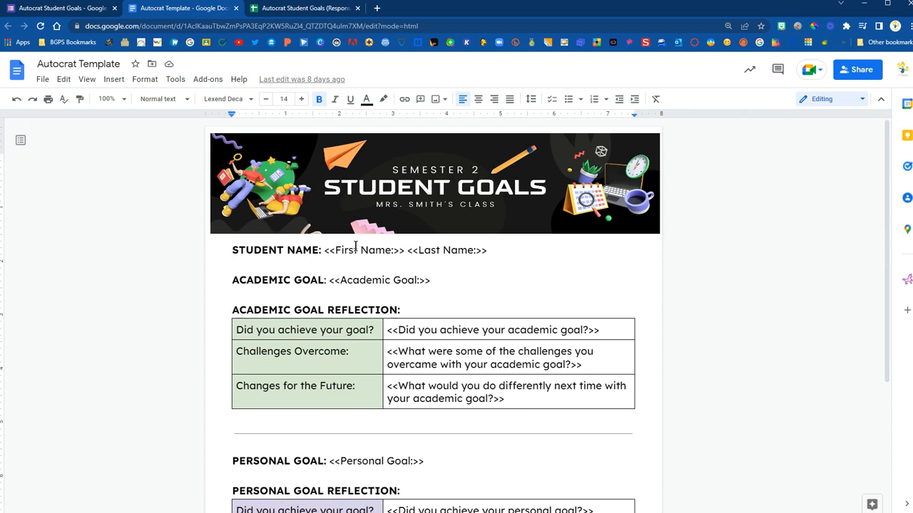
{"action": "scroll", "coordinate": [514, 306], "scroll_direction": "down", "scroll_amount": 2}
{"action": "scroll", "coordinate": [516, 306], "scroll_direction": "down", "scroll_amount": 1}
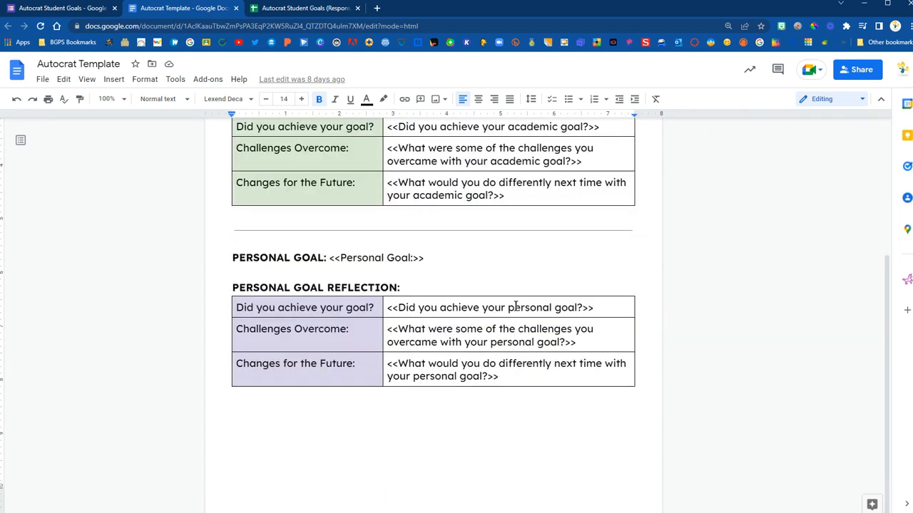
{"action": "scroll", "coordinate": [428, 373], "scroll_direction": "up", "scroll_amount": 3}
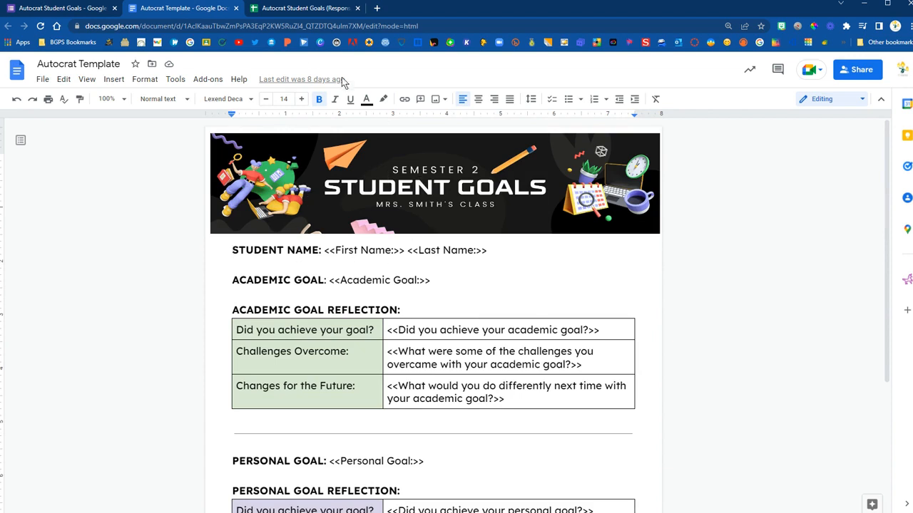
Step: Launch Autocrat from the Autocrat Student Goals (Responses) spreadsheet and start a new merge job
{"action": "left_click", "coordinate": [289, 8]}
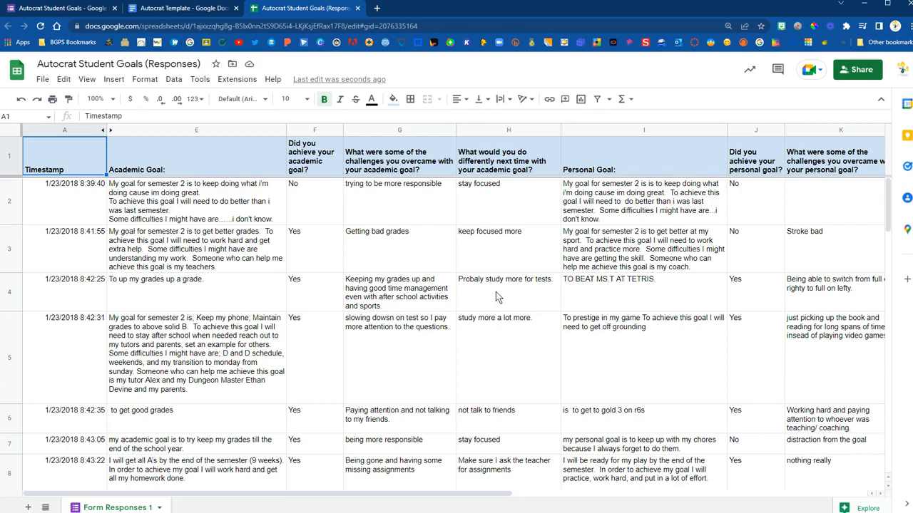
{"action": "left_click", "coordinate": [235, 79]}
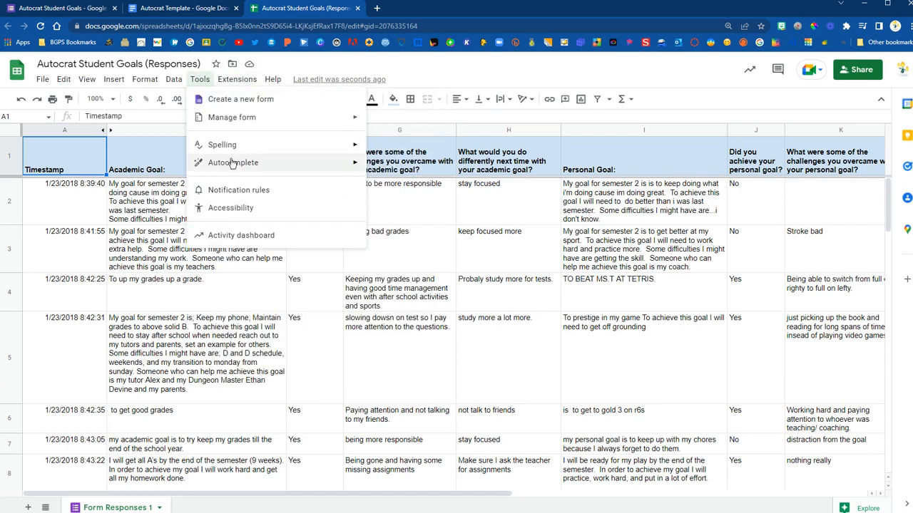
{"action": "mouse_move", "coordinate": [251, 175]}
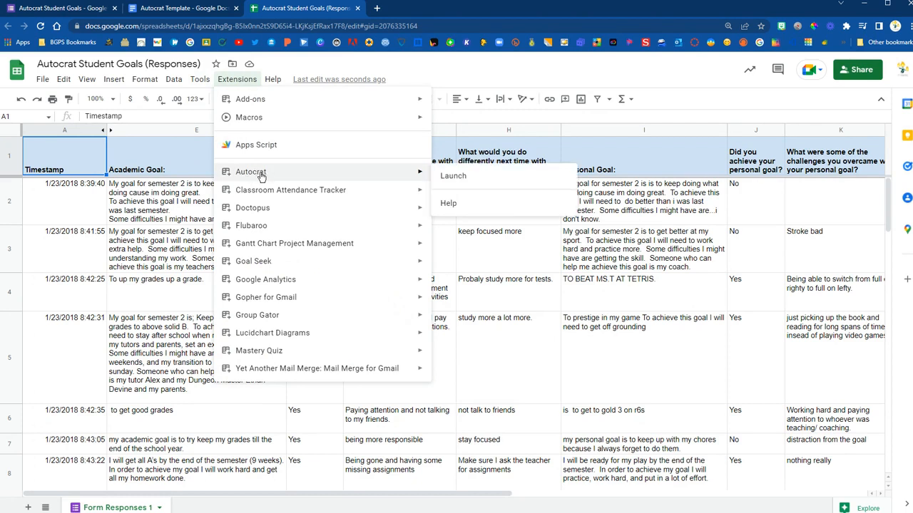
{"action": "left_click", "coordinate": [455, 176]}
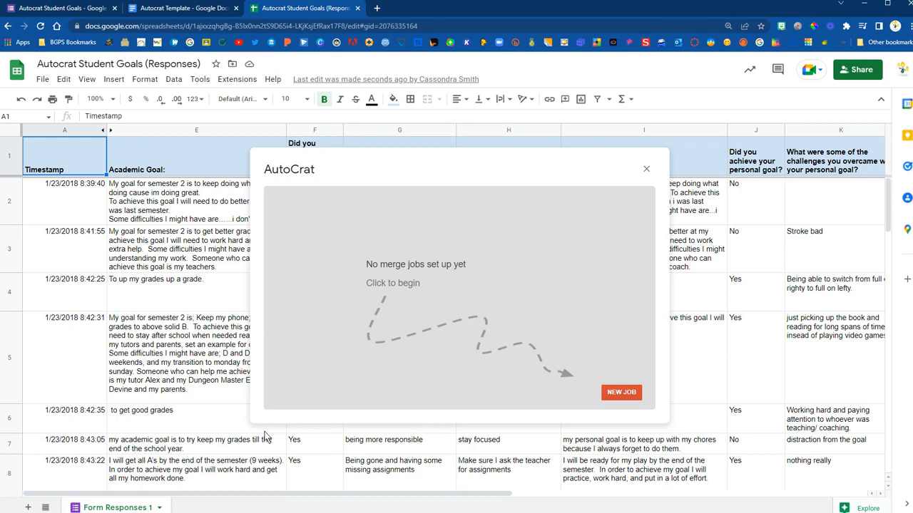
{"action": "left_click", "coordinate": [614, 393]}
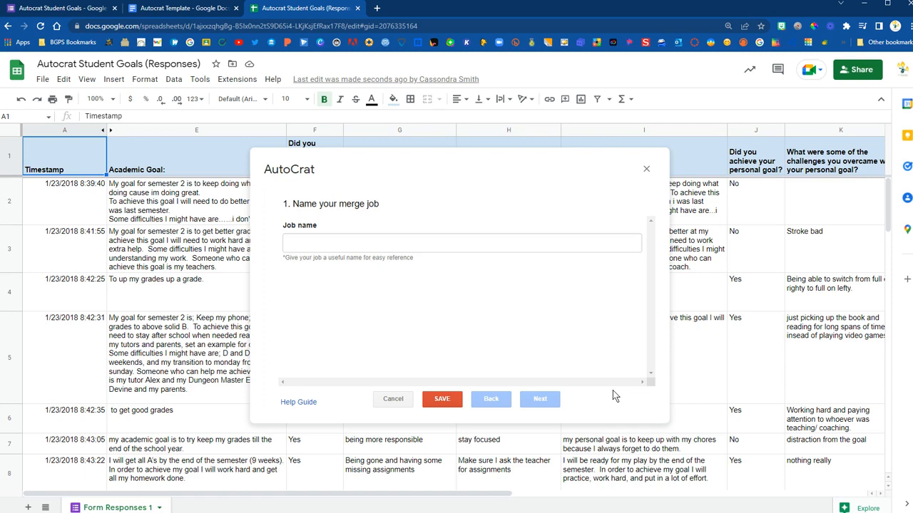
Step: Name the merge job "Autocrat Exmaple" and continue to the template choice
{"action": "left_click", "coordinate": [457, 242]}
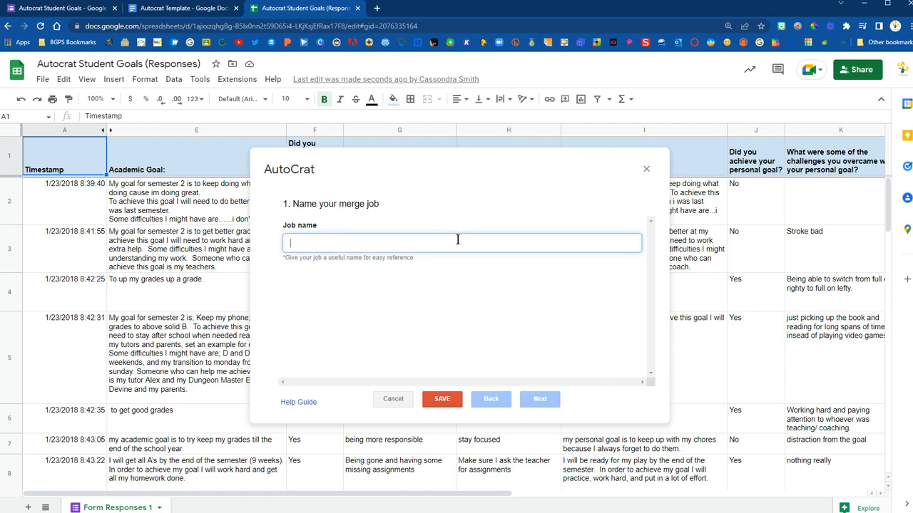
{"action": "type", "text": "aUTOCRAT"}
{"action": "key", "text": "BackSpace"}
{"action": "key", "text": "BackSpace"}
{"action": "key", "text": "BackSpace"}
{"action": "key", "text": "BackSpace"}
{"action": "key", "text": "BackSpace"}
{"action": "key", "text": "BackSpace"}
{"action": "key", "text": "BackSpace"}
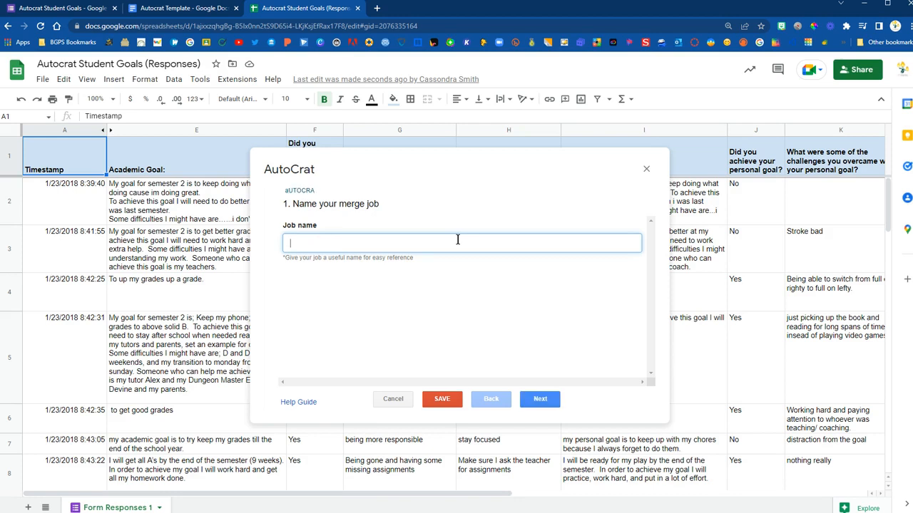
{"action": "type", "text": "Autocrat Exmaple"}
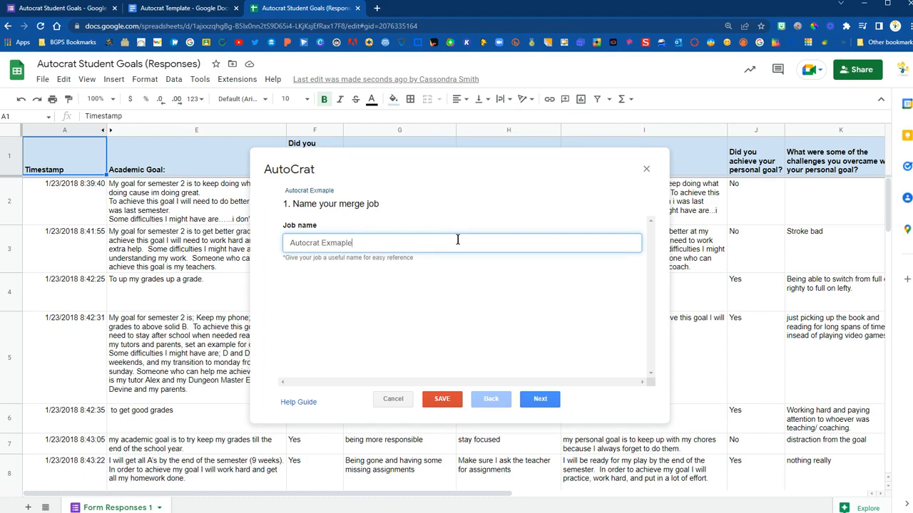
{"action": "left_click", "coordinate": [539, 398]}
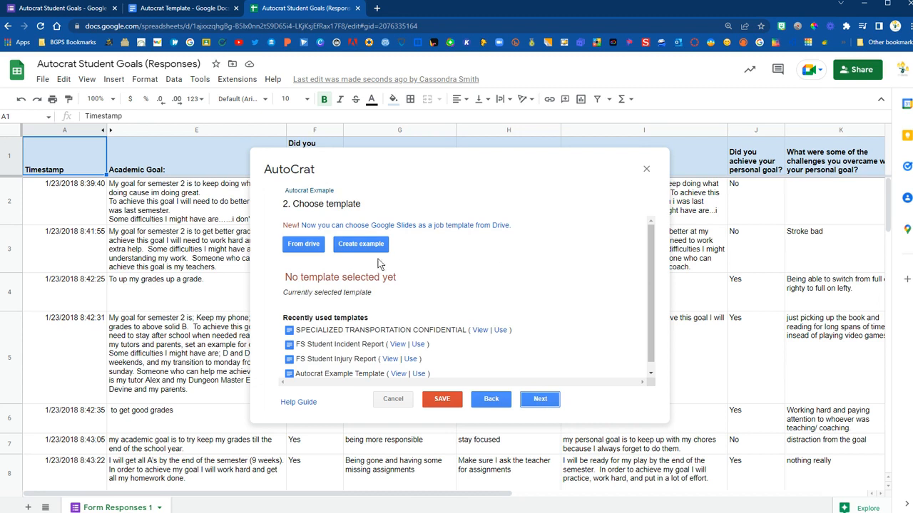
Step: Search Drive for "autocrat template", choose the Autocrat Template document as the job's template, and continue to the data mapping
{"action": "left_click", "coordinate": [305, 244]}
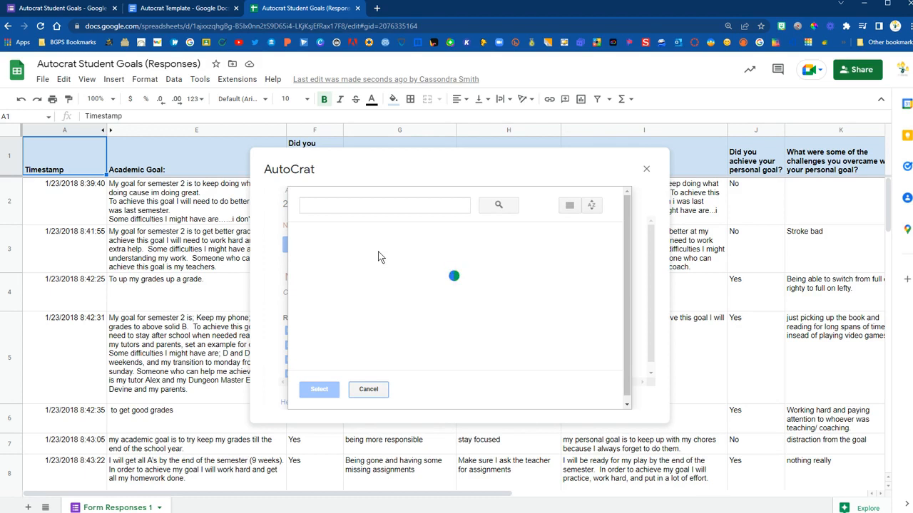
{"action": "left_click", "coordinate": [375, 206]}
{"action": "type", "text": "autocrat"}
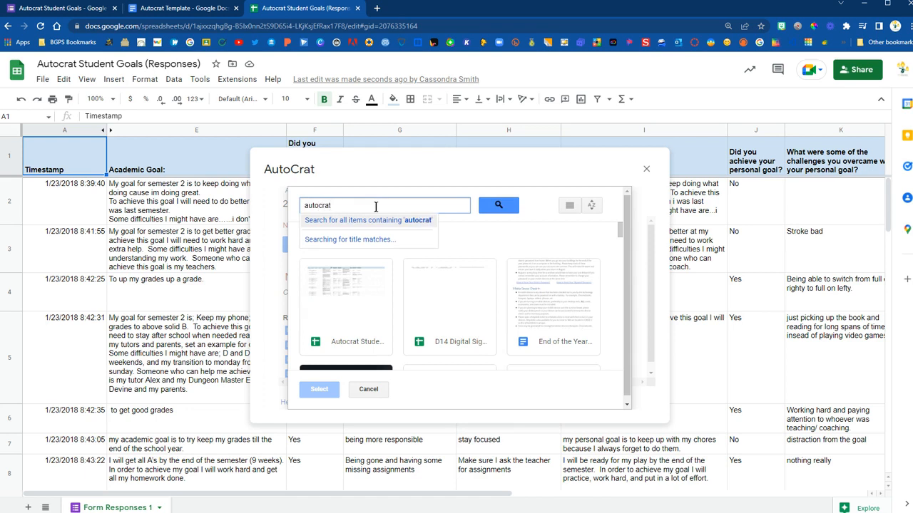
{"action": "type", "text": " template"}
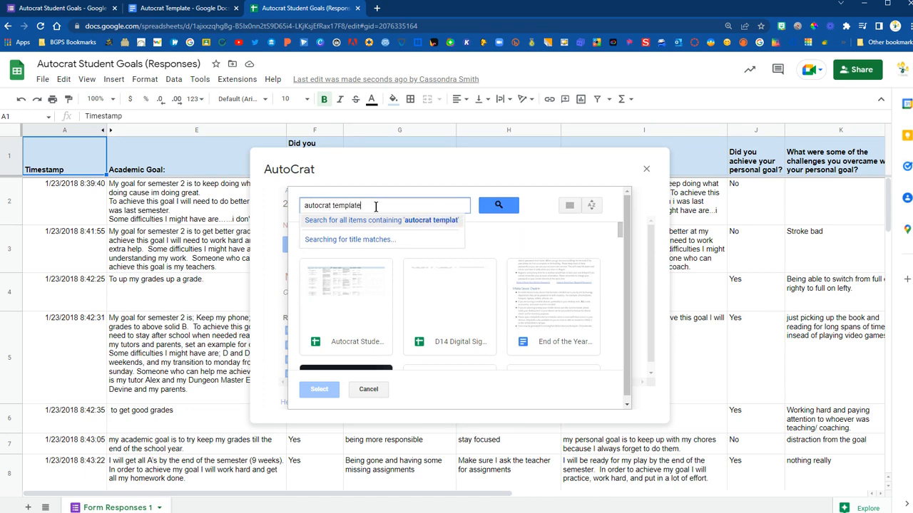
{"action": "key", "text": "Return"}
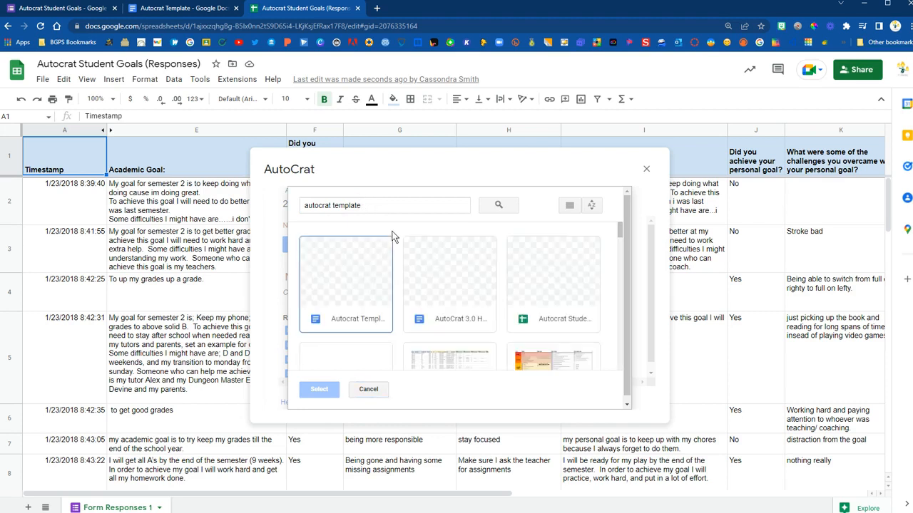
{"action": "left_click", "coordinate": [372, 262]}
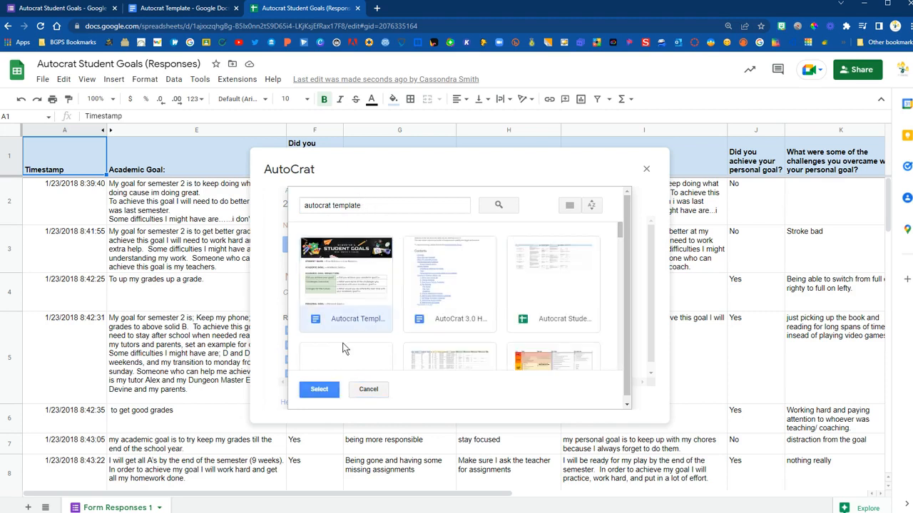
{"action": "left_click", "coordinate": [320, 389]}
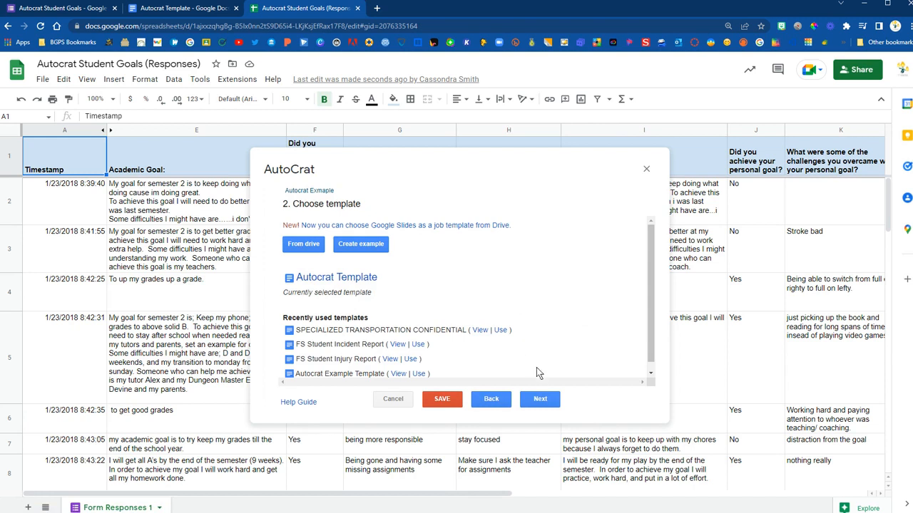
{"action": "left_click", "coordinate": [540, 399]}
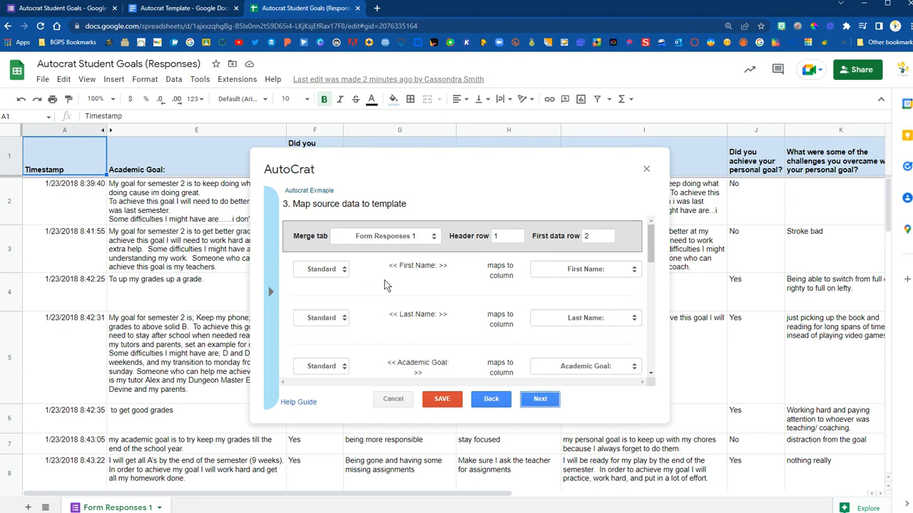
Step: Check the tag type options and each template tag's mapped column, and continue to the file settings
{"action": "left_click", "coordinate": [345, 271]}
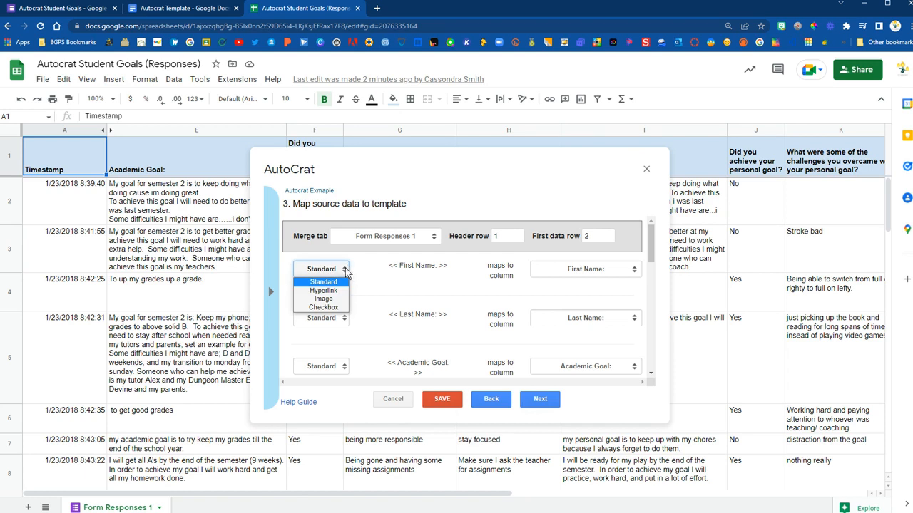
{"action": "left_click", "coordinate": [345, 270]}
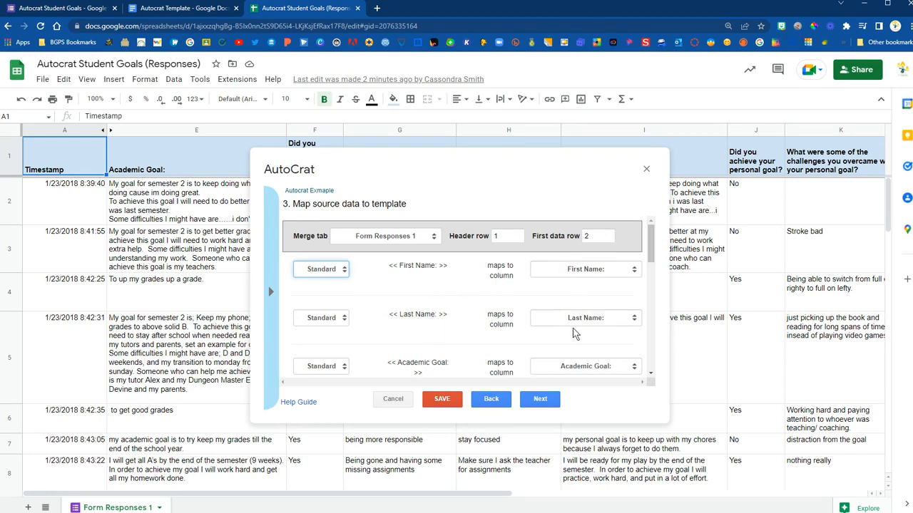
{"action": "scroll", "coordinate": [471, 345], "scroll_direction": "down", "scroll_amount": 1}
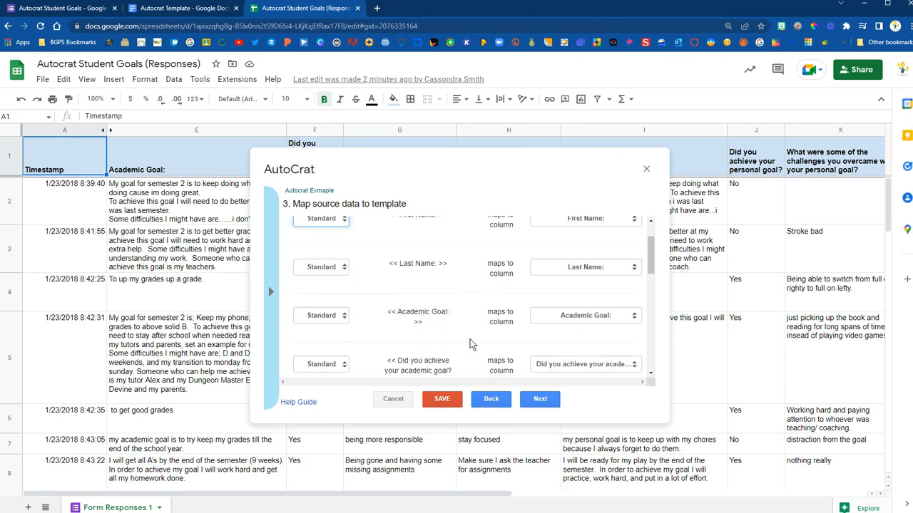
{"action": "scroll", "coordinate": [471, 345], "scroll_direction": "down", "scroll_amount": 1}
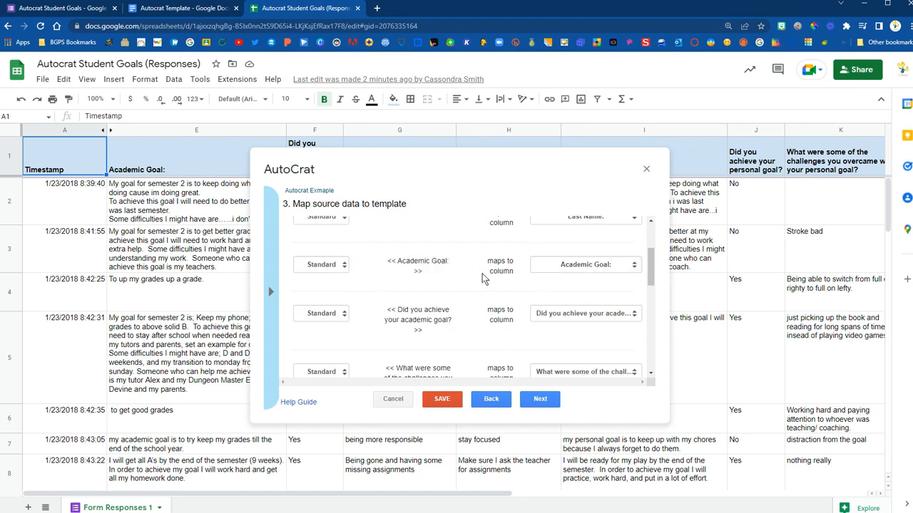
{"action": "scroll", "coordinate": [466, 309], "scroll_direction": "down", "scroll_amount": 1}
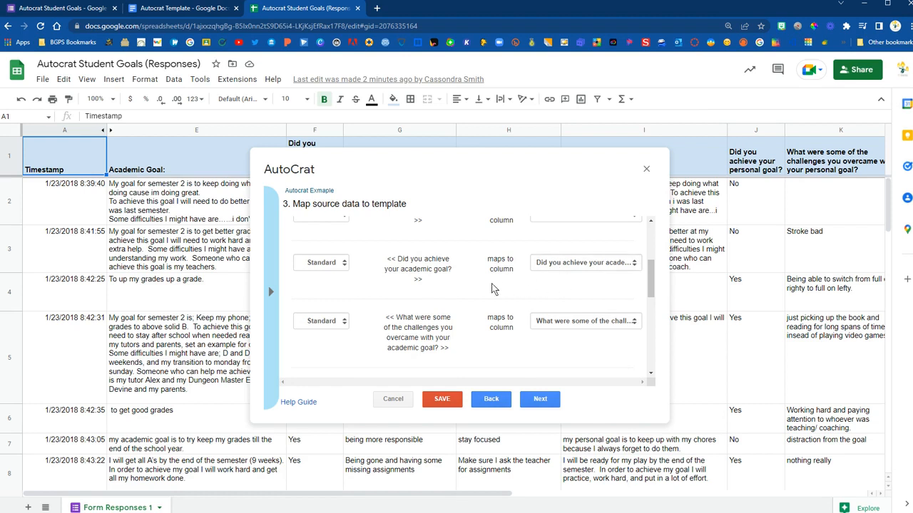
{"action": "scroll", "coordinate": [452, 316], "scroll_direction": "down", "scroll_amount": 2}
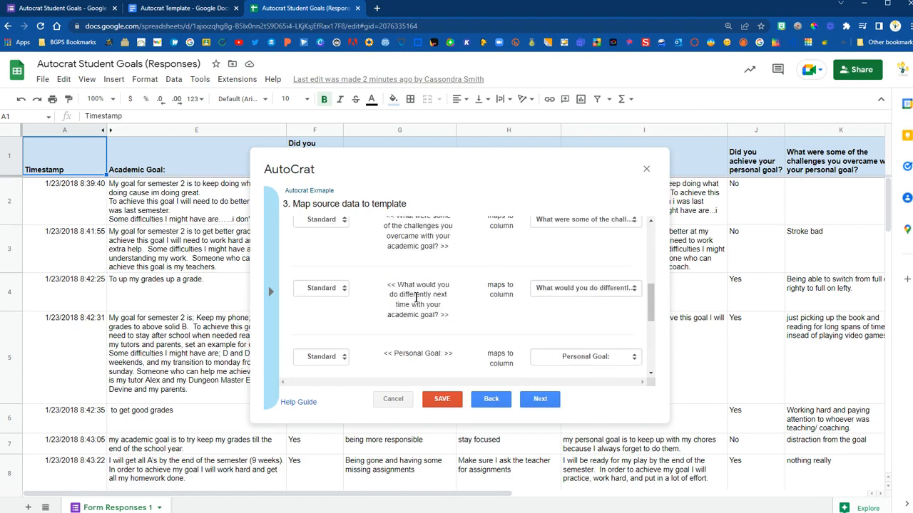
{"action": "scroll", "coordinate": [546, 305], "scroll_direction": "down", "scroll_amount": 1}
{"action": "scroll", "coordinate": [524, 303], "scroll_direction": "down", "scroll_amount": 1}
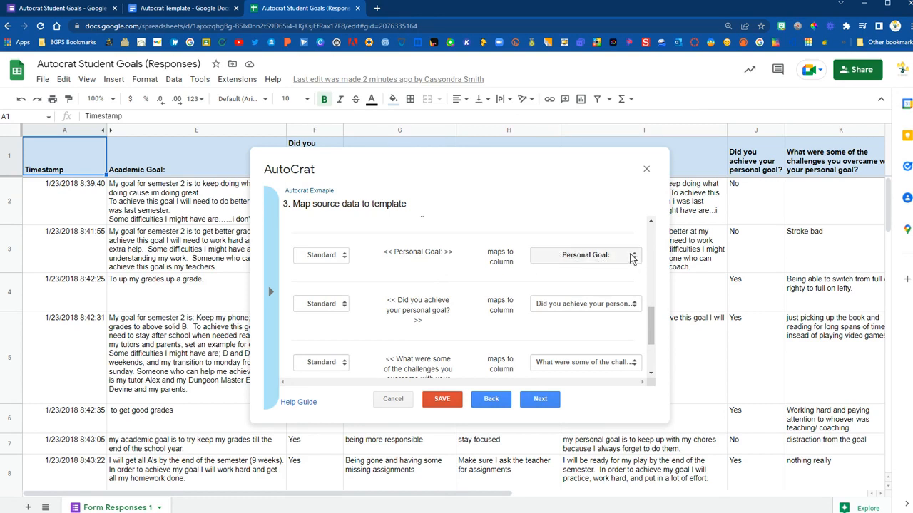
{"action": "scroll", "coordinate": [489, 285], "scroll_direction": "down", "scroll_amount": 1}
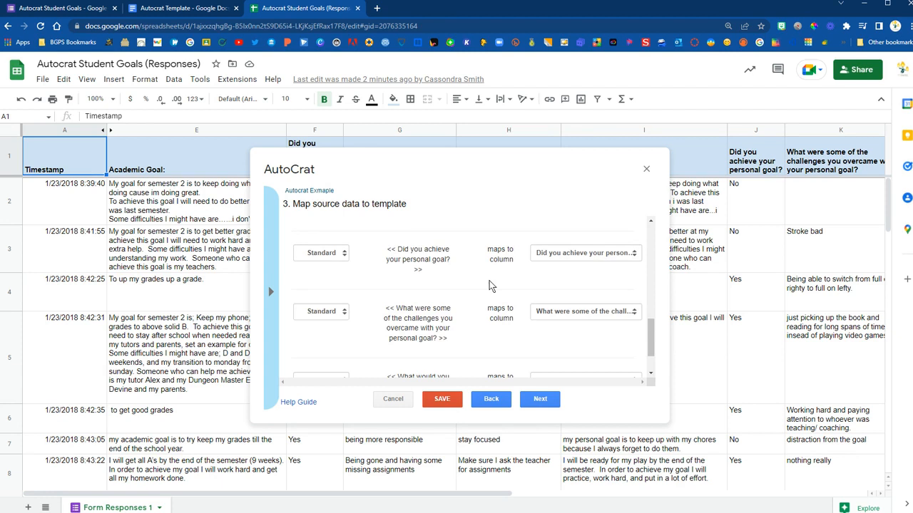
{"action": "scroll", "coordinate": [489, 286], "scroll_direction": "down", "scroll_amount": 1}
{"action": "scroll", "coordinate": [489, 285], "scroll_direction": "up", "scroll_amount": 10}
{"action": "left_click", "coordinate": [539, 400]}
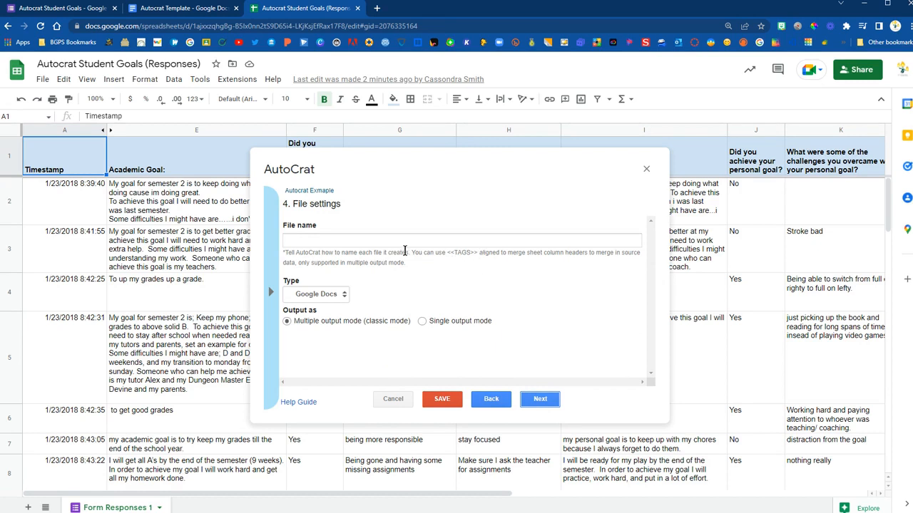
Step: Set the output file name to "<<Last Name>>, <<First Name>> Goal Progress Report" and keep Google Docs as the file type
{"action": "left_click", "coordinate": [391, 242]}
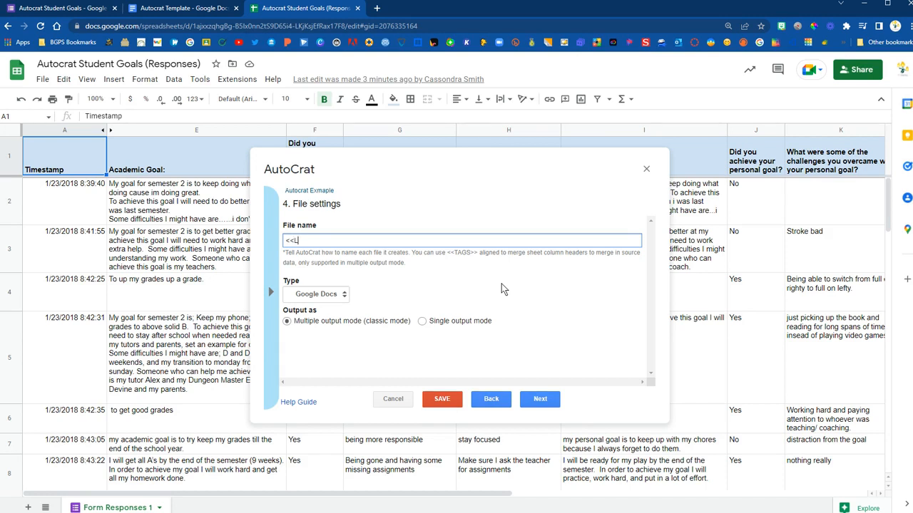
{"action": "type", "text": "me>>, <<First Name>> "}
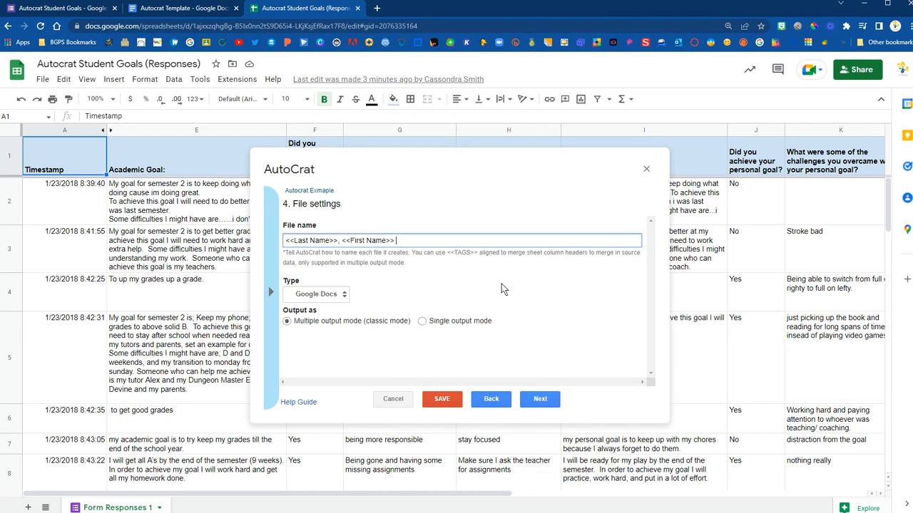
{"action": "type", "text": "Goal Progress Report"}
{"action": "left_click", "coordinate": [345, 298]}
{"action": "left_click", "coordinate": [345, 305]}
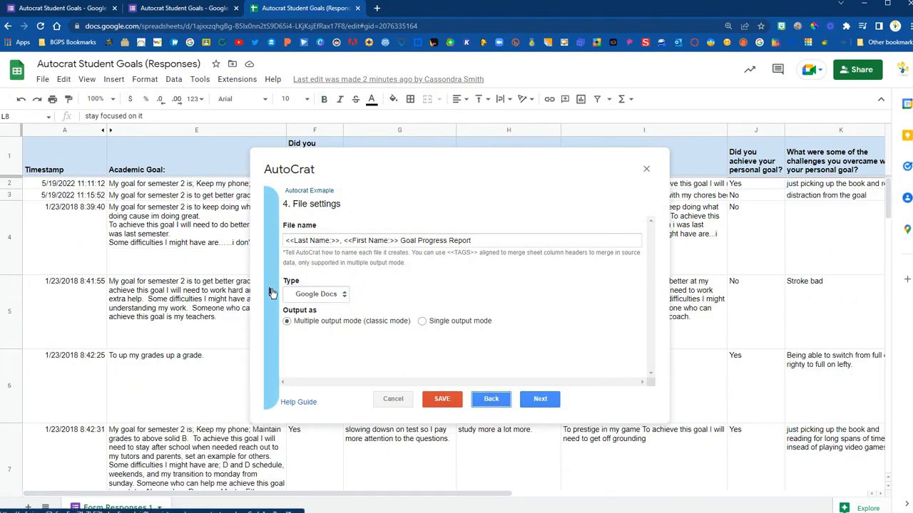
Step: Check the list of available merge tags, and continue from the file settings to the destination folder
{"action": "left_click", "coordinate": [271, 291]}
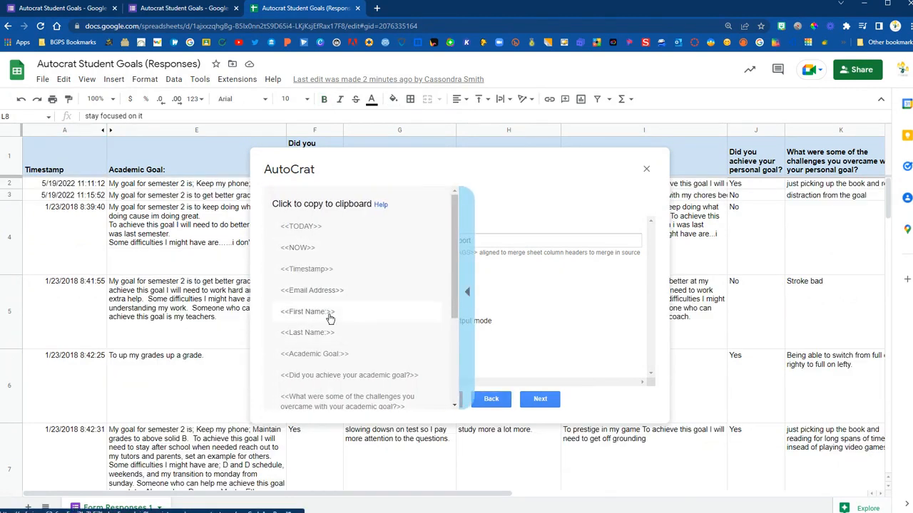
{"action": "left_click", "coordinate": [464, 295]}
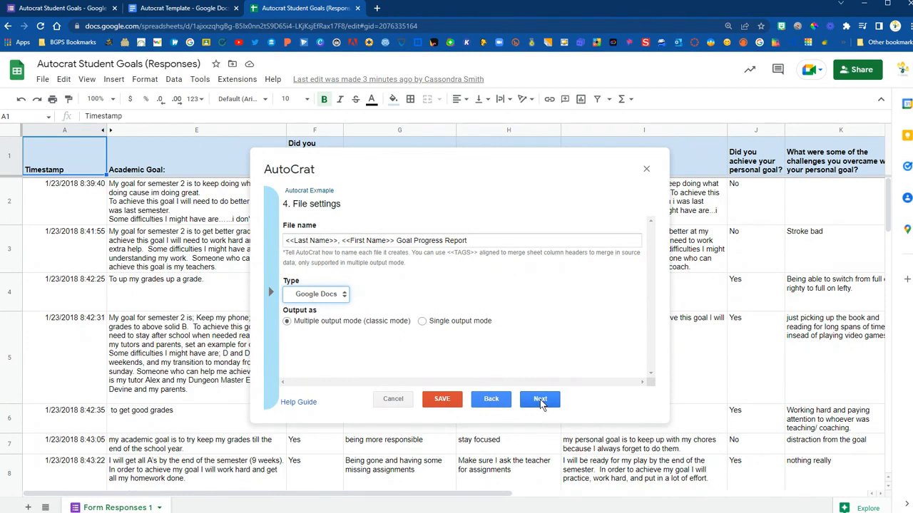
{"action": "left_click", "coordinate": [539, 400]}
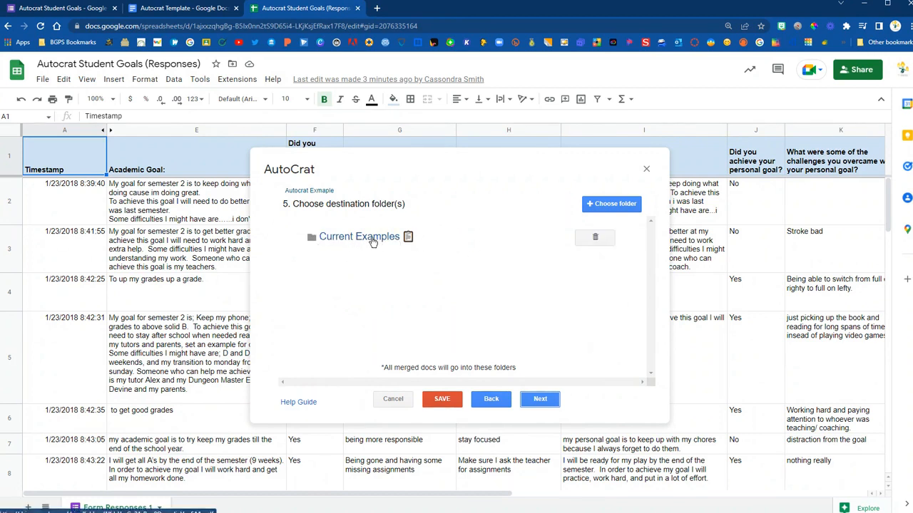
Step: Keep Current Examples as the destination folder and skip the optional dynamic folder reference and merge condition
{"action": "left_click", "coordinate": [542, 402]}
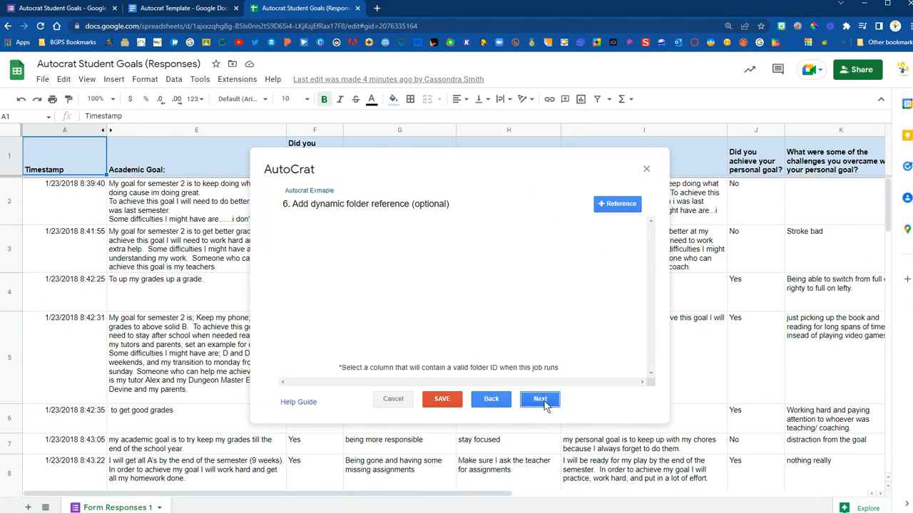
{"action": "left_click", "coordinate": [540, 403]}
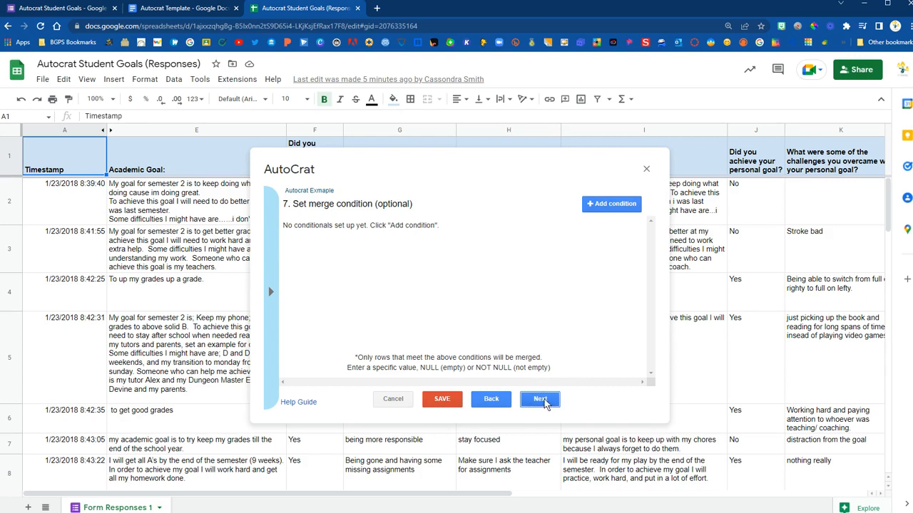
{"action": "left_click", "coordinate": [541, 400]}
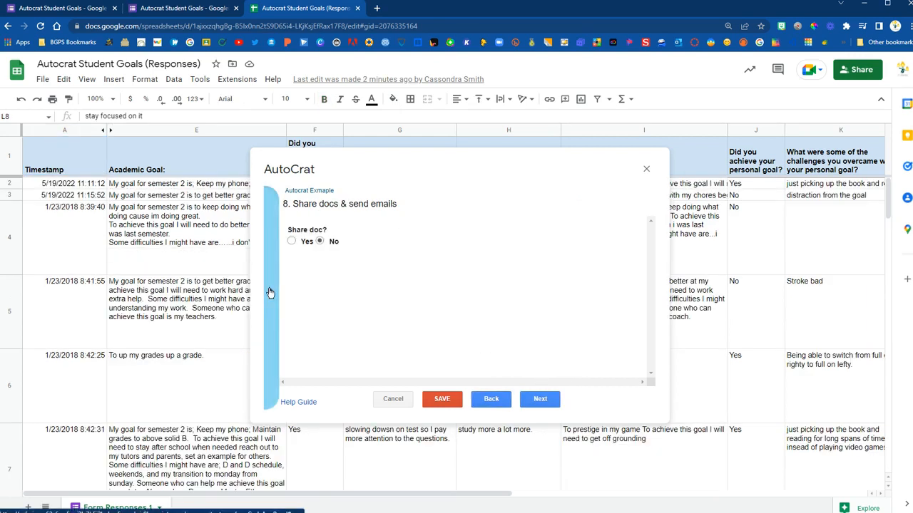
Step: Review the available merge tags, and turn on doc sharing with the merged files shared as an editable doc
{"action": "left_click", "coordinate": [270, 292]}
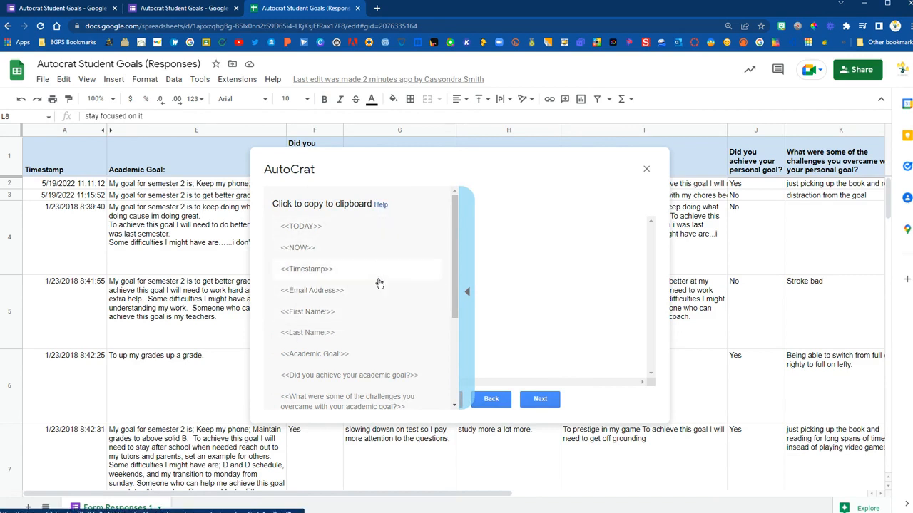
{"action": "scroll", "coordinate": [388, 298], "scroll_direction": "down", "scroll_amount": 4}
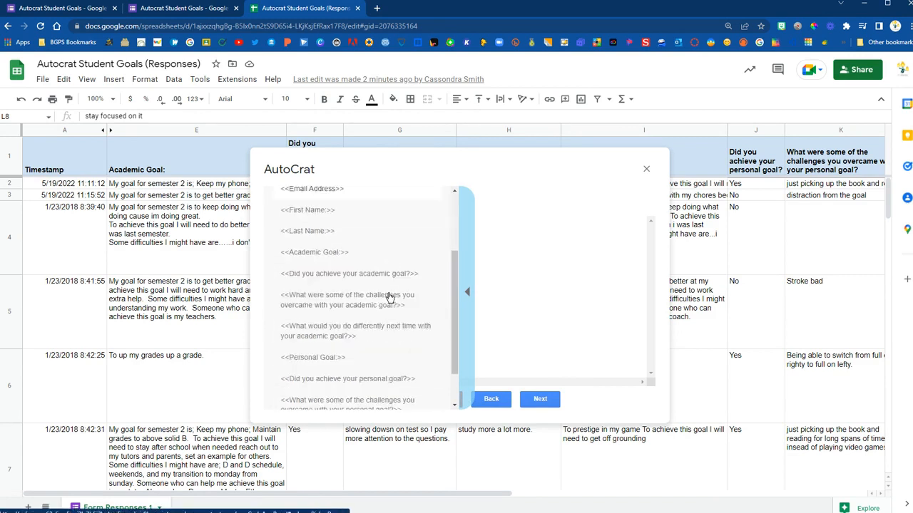
{"action": "scroll", "coordinate": [389, 298], "scroll_direction": "up", "scroll_amount": 5}
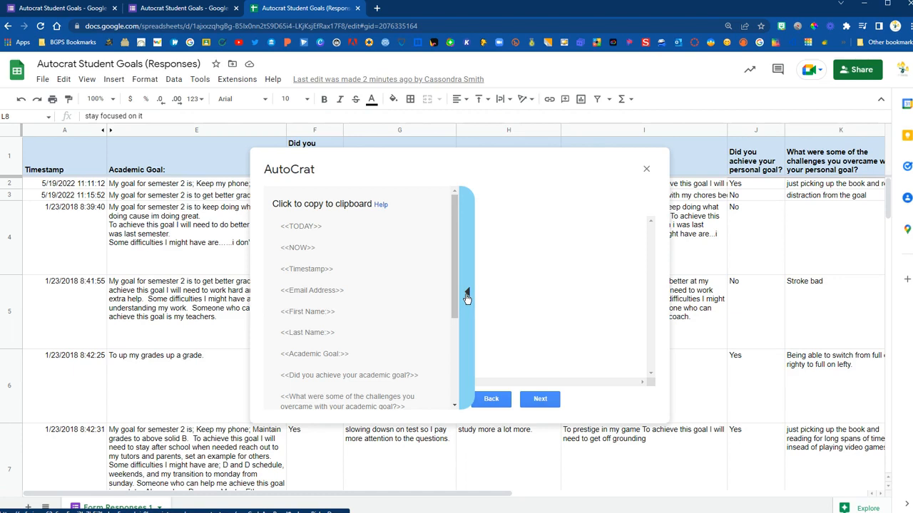
{"action": "left_click", "coordinate": [465, 296]}
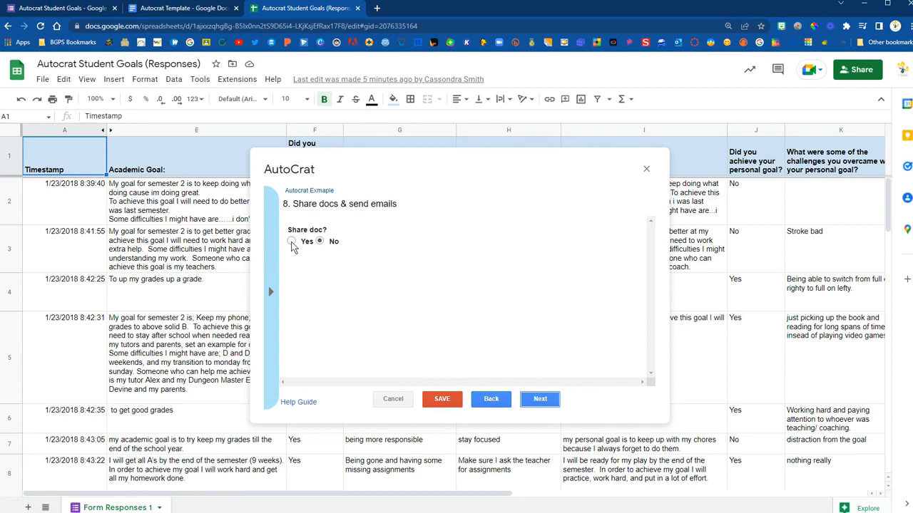
{"action": "left_click", "coordinate": [292, 241]}
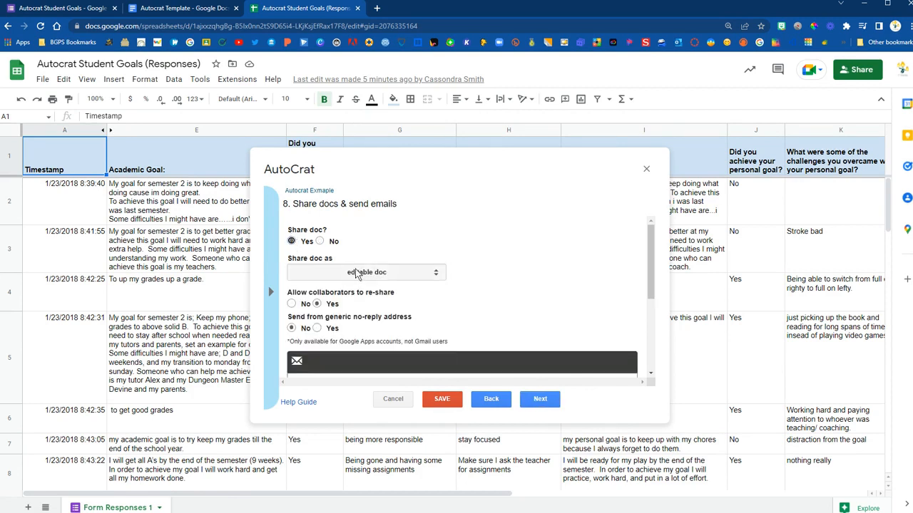
{"action": "left_click", "coordinate": [436, 275]}
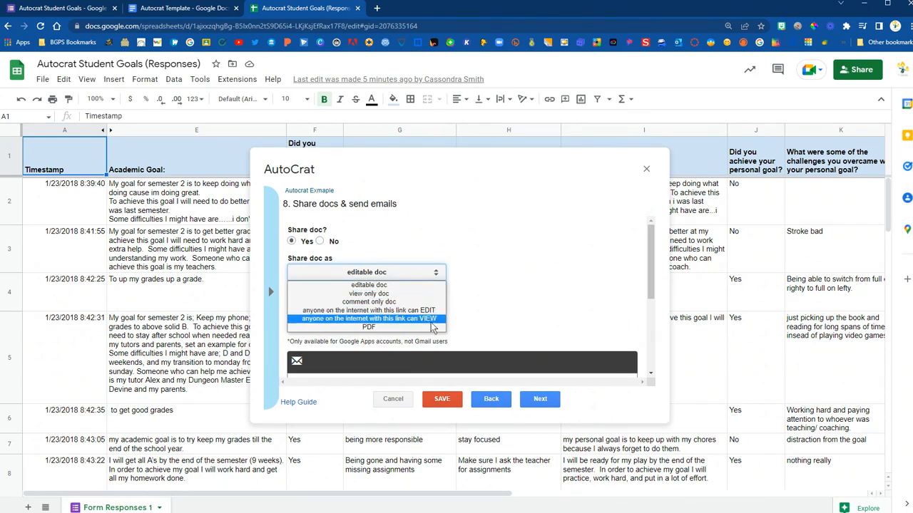
{"action": "left_click", "coordinate": [428, 284]}
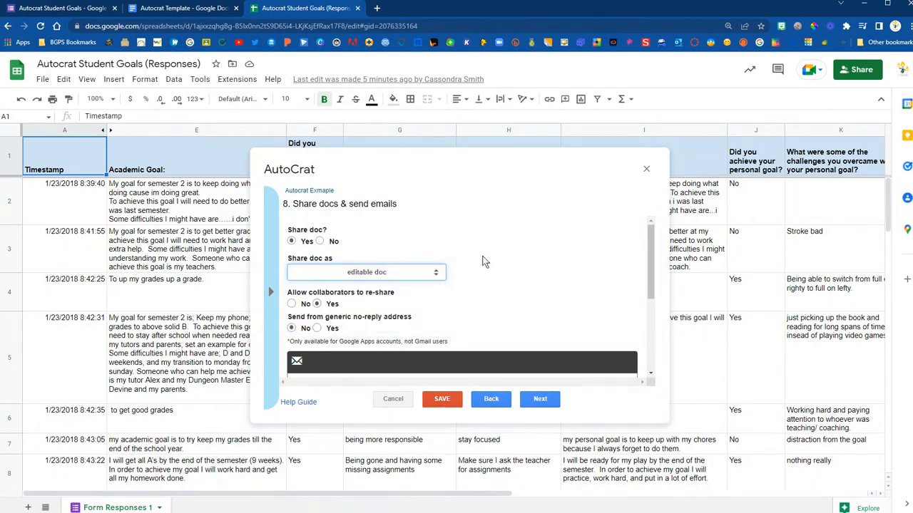
Step: Address the sharing email to <<Email Address>> and set its subject to "Goal Progress Report"
{"action": "scroll", "coordinate": [482, 262], "scroll_direction": "down", "scroll_amount": 3}
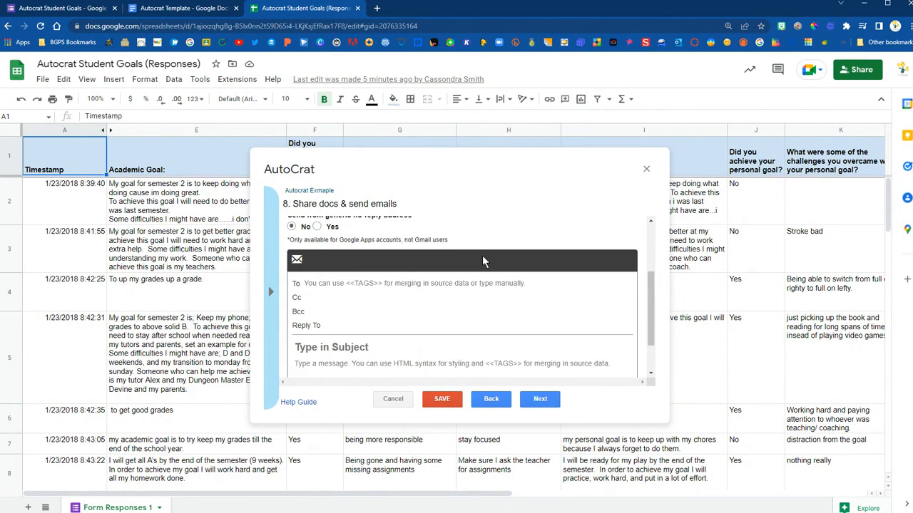
{"action": "scroll", "coordinate": [482, 258], "scroll_direction": "down", "scroll_amount": 2}
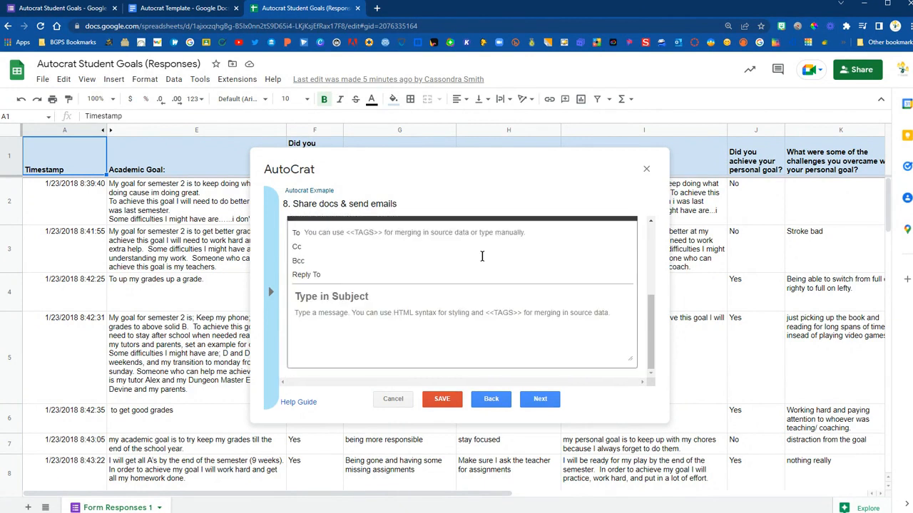
{"action": "left_click", "coordinate": [447, 234]}
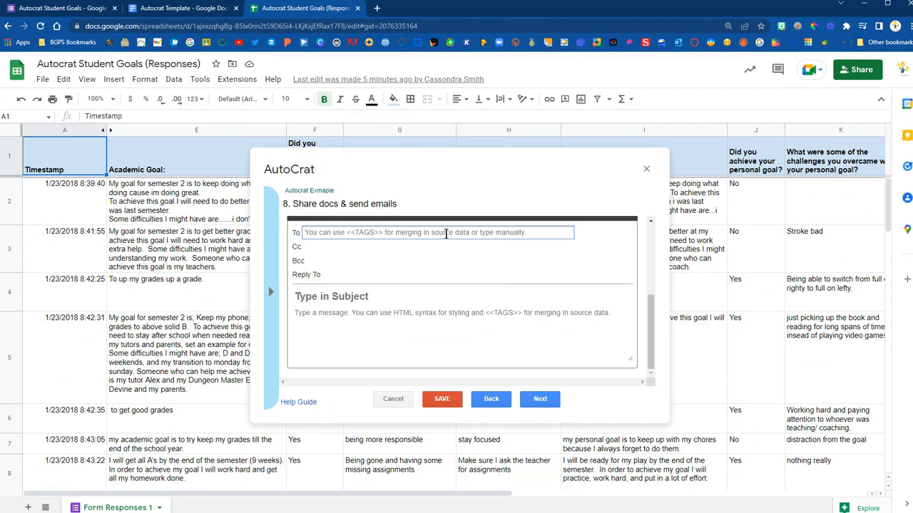
{"action": "type", "text": "<<"}
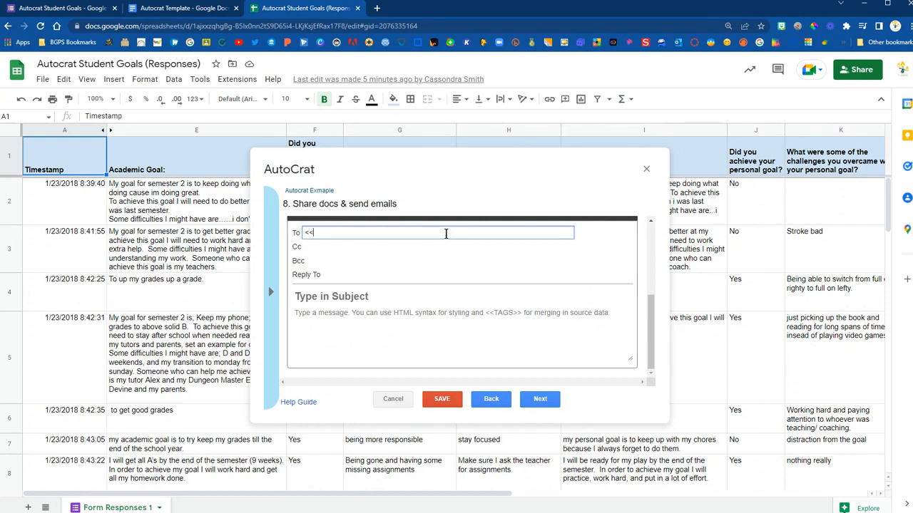
{"action": "type", "text": "Email Address>>"}
{"action": "left_click", "coordinate": [326, 295]}
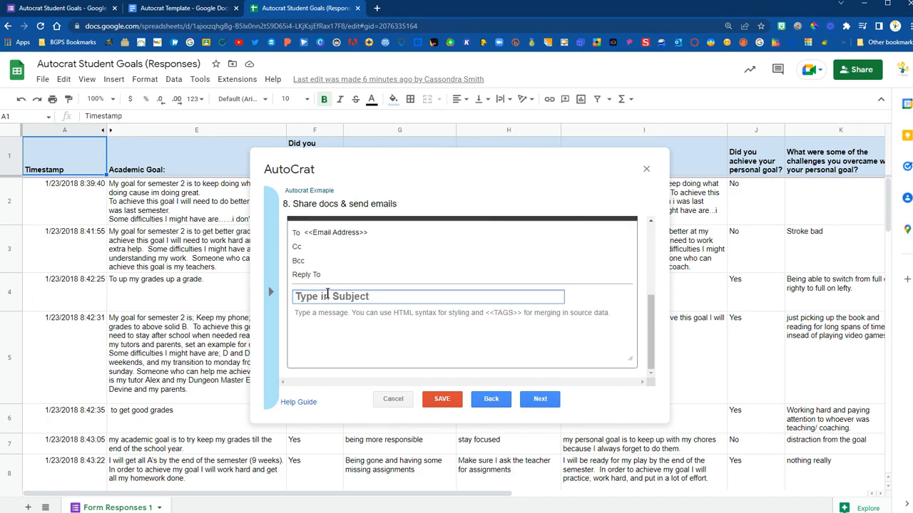
{"action": "type", "text": "Goal Progress Report"}
Step: Start the email message with "Hi <<First Name>>, Here is your current Goal Progress Report with your reflection on both academic and personal goals."
{"action": "left_click", "coordinate": [334, 326]}
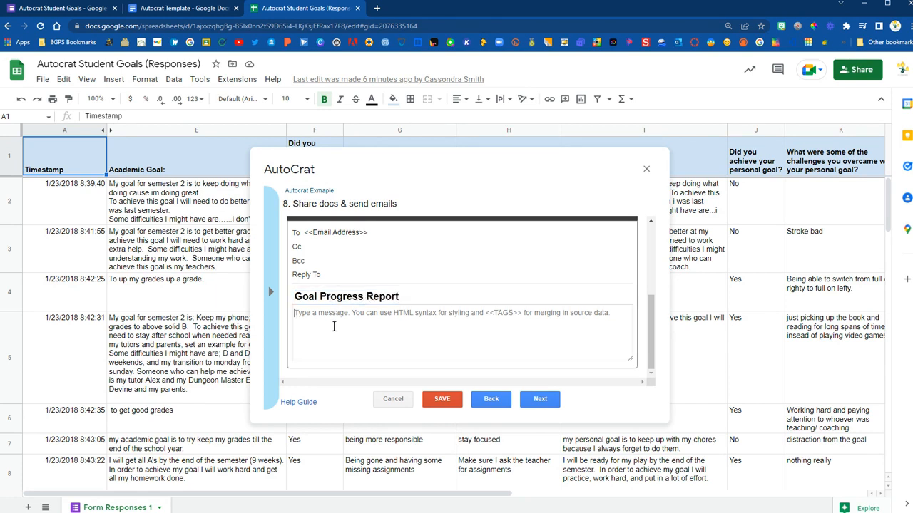
{"action": "type", "text": "Hi"}
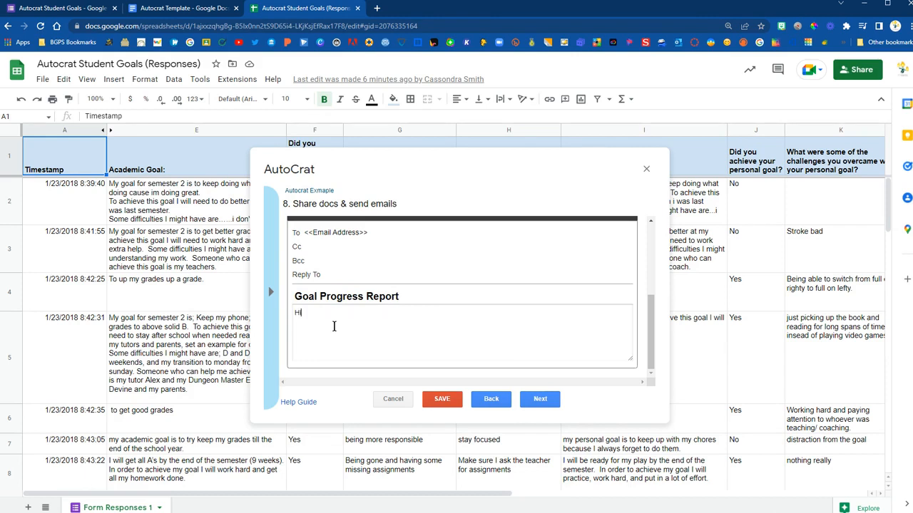
{"action": "type", "text": " <<First Na"}
{"action": "type", "text": "me>>"}
{"action": "type", "text": "Here is your"}
{"action": "type", "text": " current"}
{"action": "type", "text": " Goal Pro"}
{"action": "type", "text": "gress Rep"}
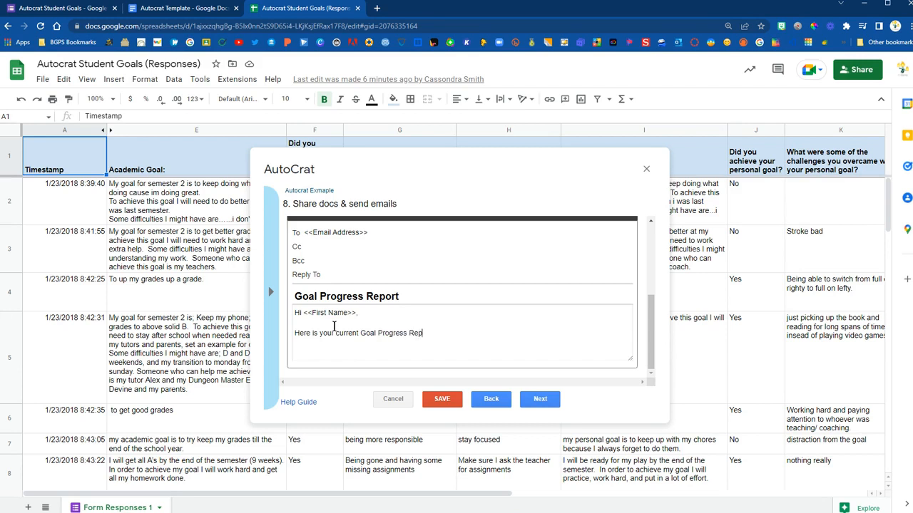
{"action": "type", "text": "ort with your reflection on "}
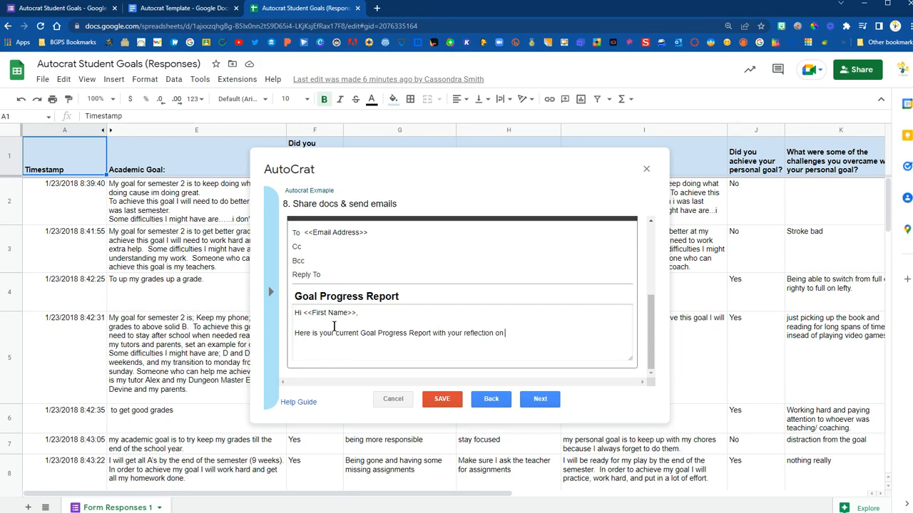
{"action": "type", "text": "both academic and personal goals "}
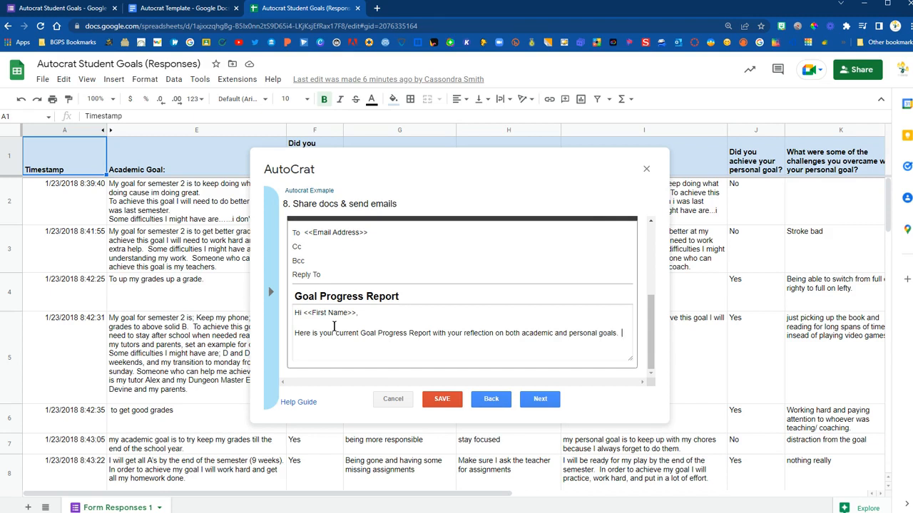
Step: End the message with "Please share this with your parent/guardian and report back." and continue to the job triggers
{"action": "type", "text": " Please share this with your"}
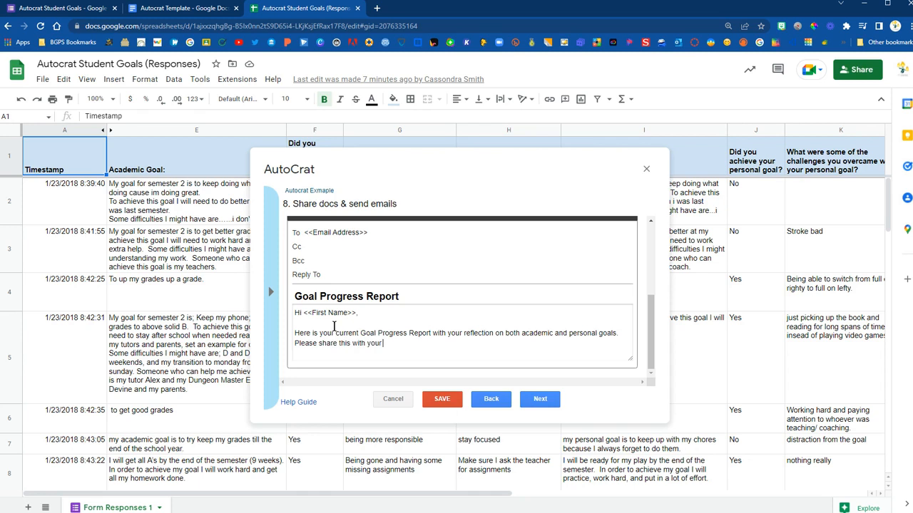
{"action": "type", "text": " parent/guardian and report back."}
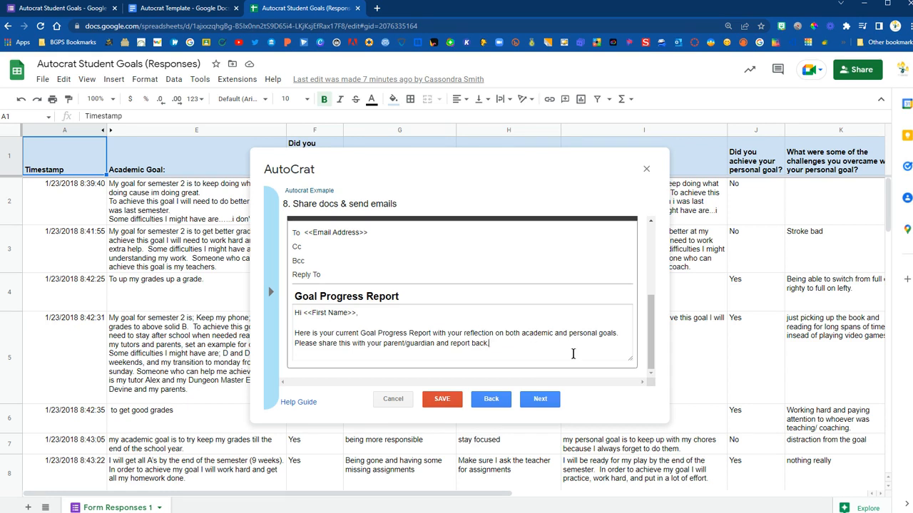
{"action": "left_click", "coordinate": [541, 400]}
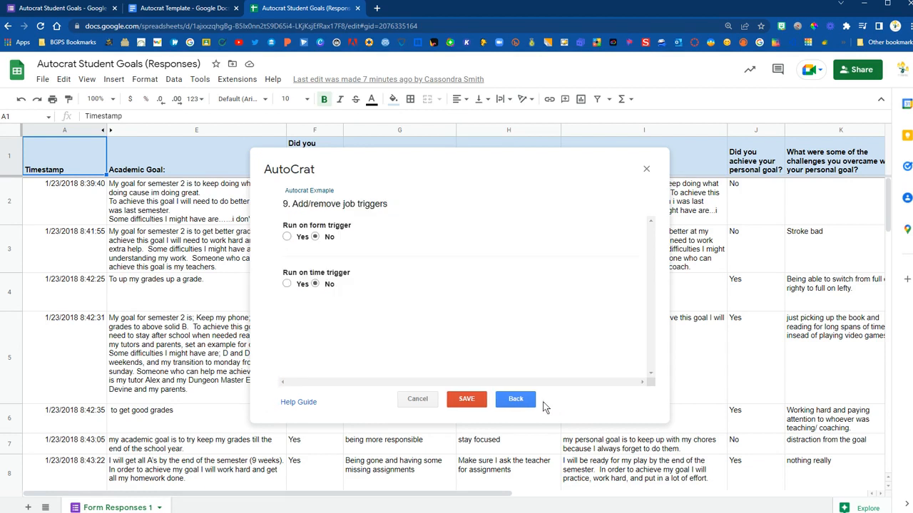
Step: Enable the form trigger for the job, leave the time trigger off, save the job and close AutoCrat
{"action": "left_click", "coordinate": [287, 237]}
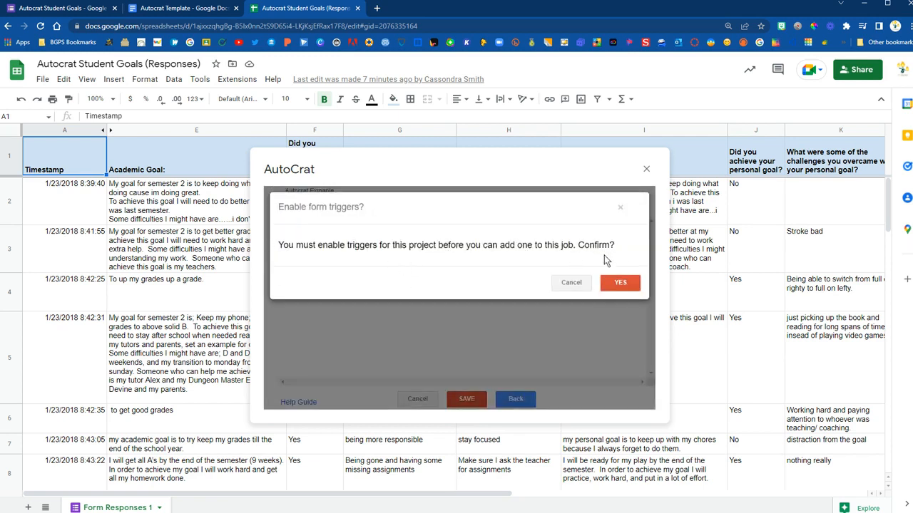
{"action": "left_click", "coordinate": [617, 283]}
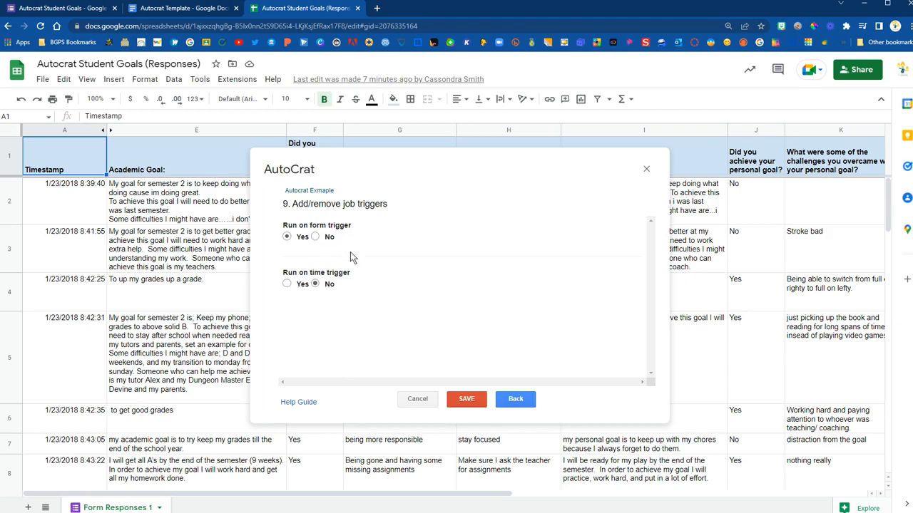
{"action": "left_click", "coordinate": [467, 400]}
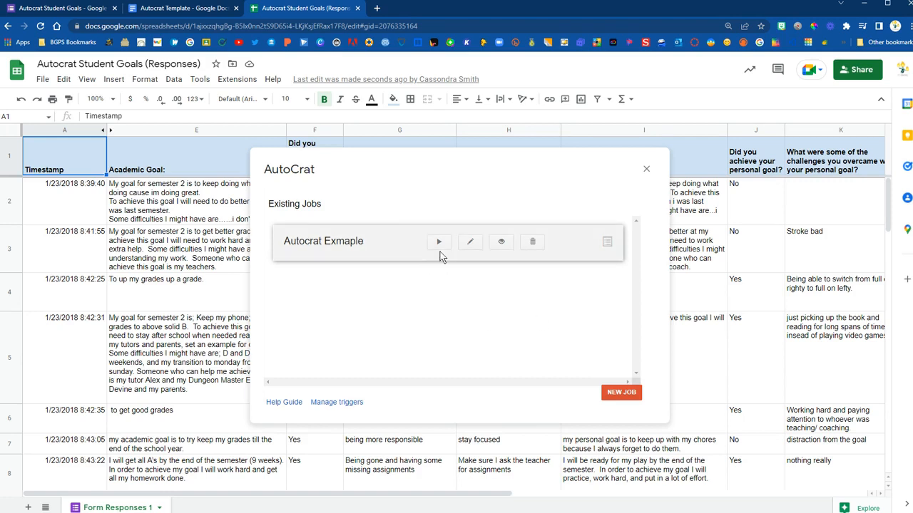
{"action": "left_click", "coordinate": [648, 169]}
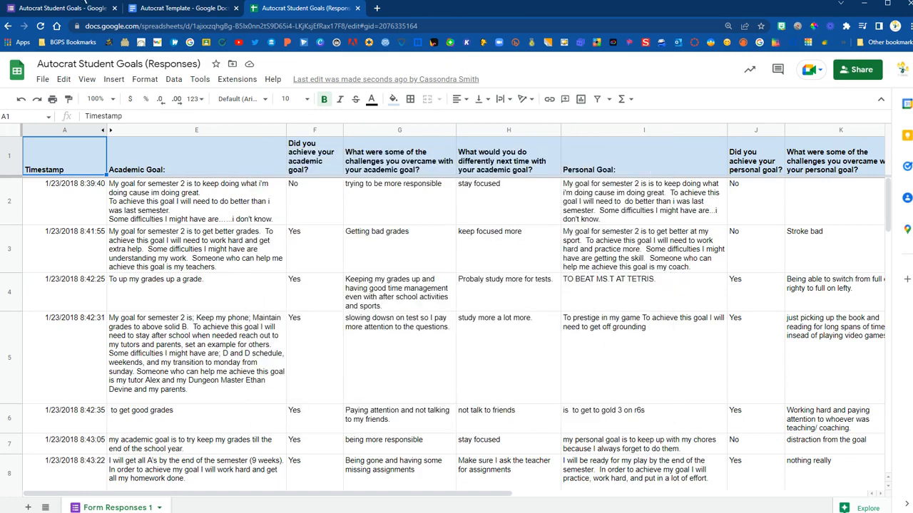
Step: Preview the Student Goals form, enter a test respondent's first and last name, and continue to the Academic Goal section
{"action": "left_click", "coordinate": [78, 10]}
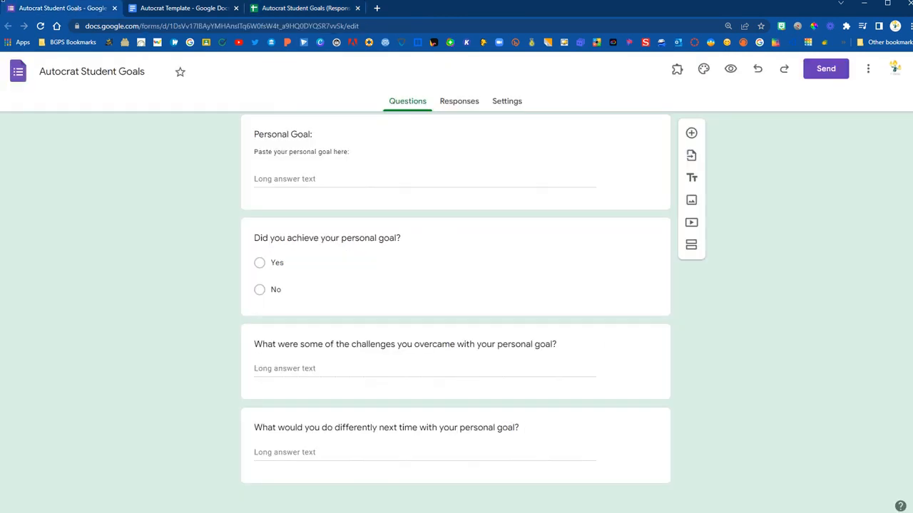
{"action": "left_click", "coordinate": [731, 69]}
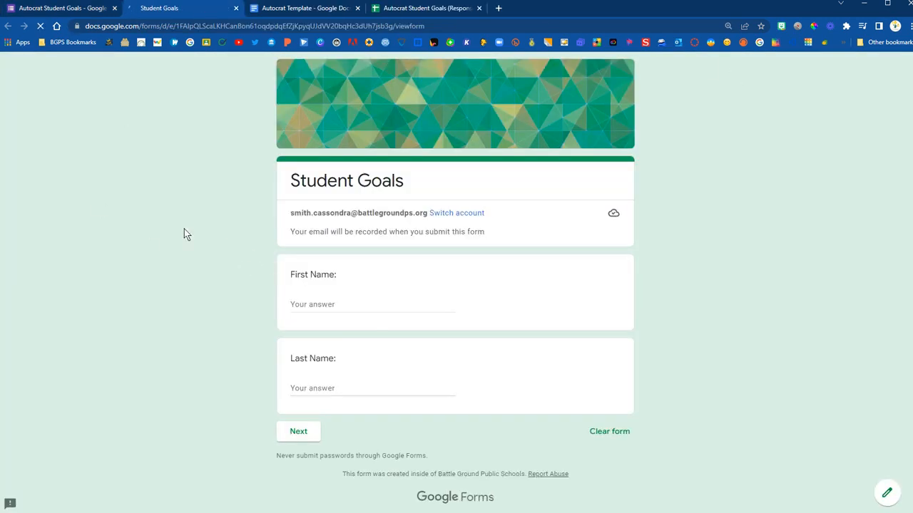
{"action": "left_click", "coordinate": [366, 306]}
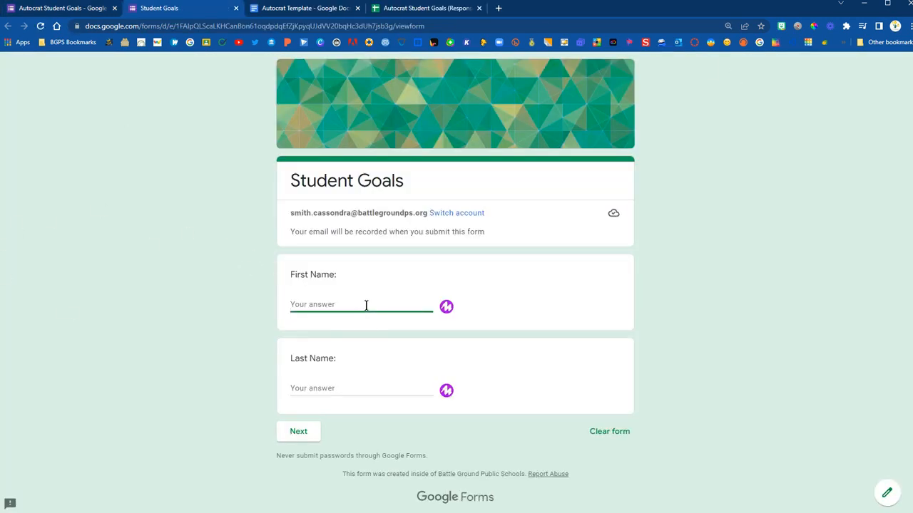
{"action": "type", "text": "Ed"}
{"action": "key", "text": "Tab"}
{"action": "type", "text": "Te"}
{"action": "left_click", "coordinate": [304, 434]}
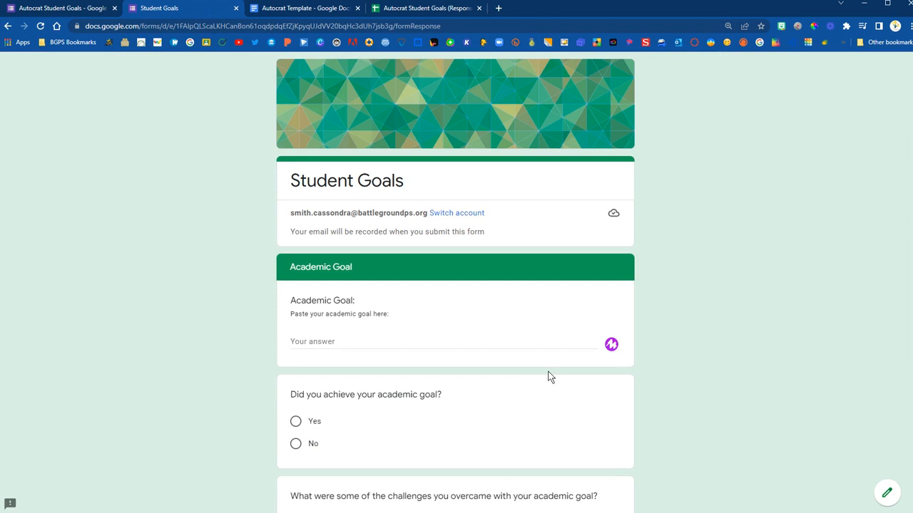
{"action": "scroll", "coordinate": [549, 376], "scroll_direction": "down", "scroll_amount": 2}
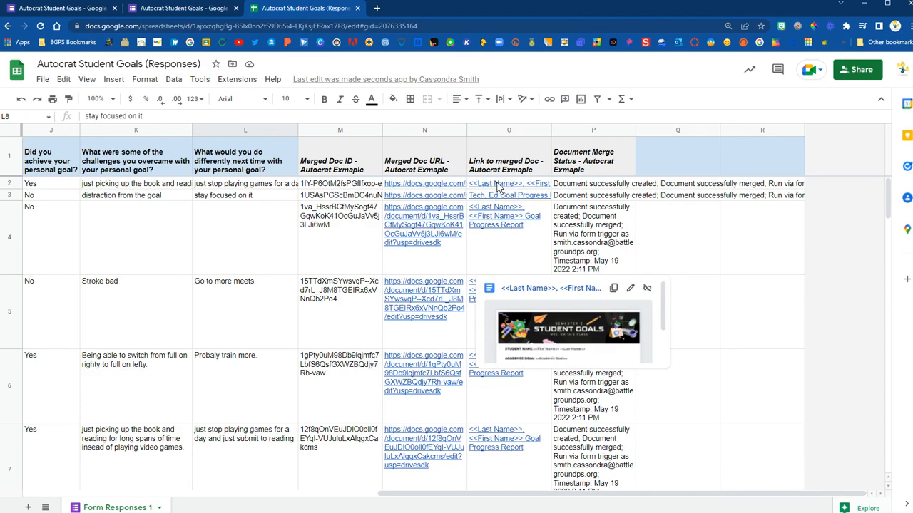
Step: Open the merged documents linked in rows 2 and 3 and examine the row 3 progress report's academic and personal goal sections
{"action": "mouse_move", "coordinate": [504, 188]}
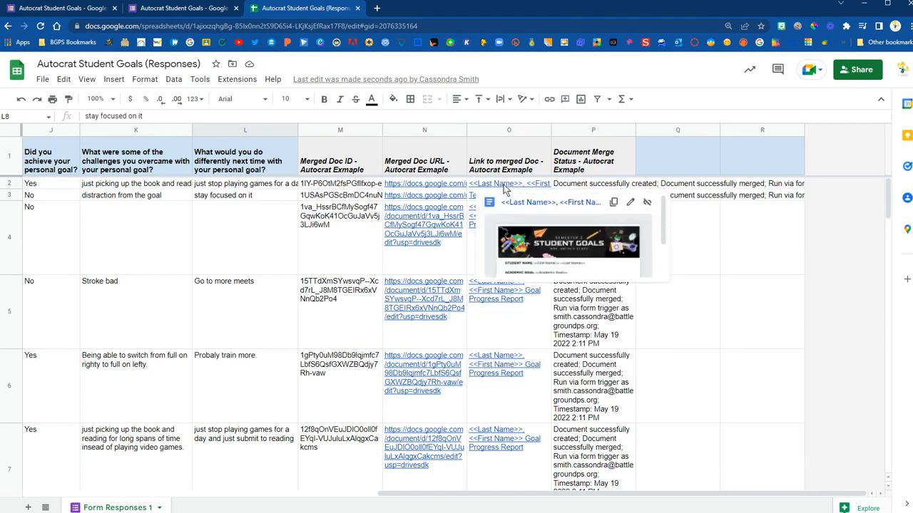
{"action": "left_click", "coordinate": [522, 203]}
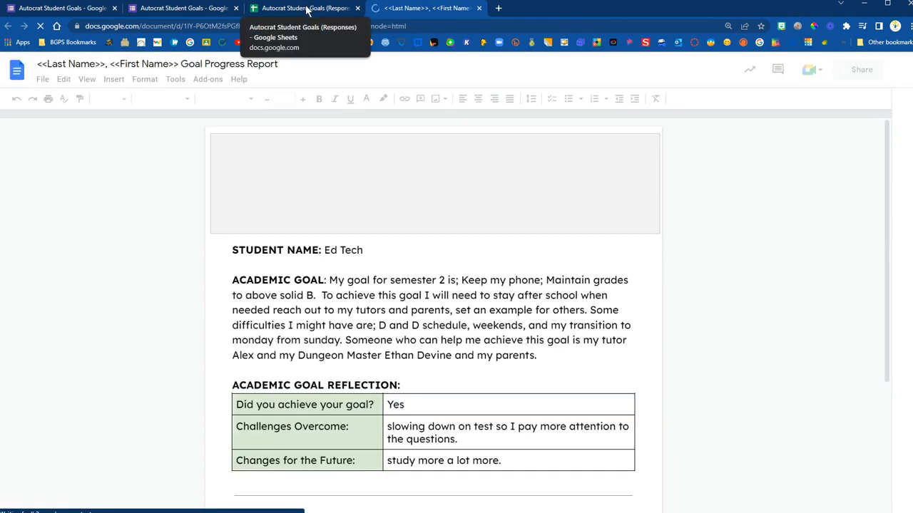
{"action": "left_click", "coordinate": [307, 8]}
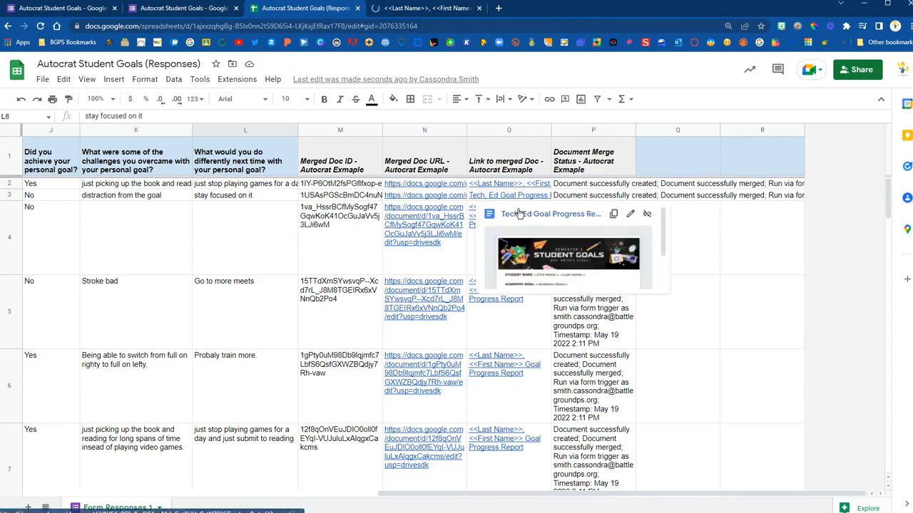
{"action": "left_click", "coordinate": [524, 214]}
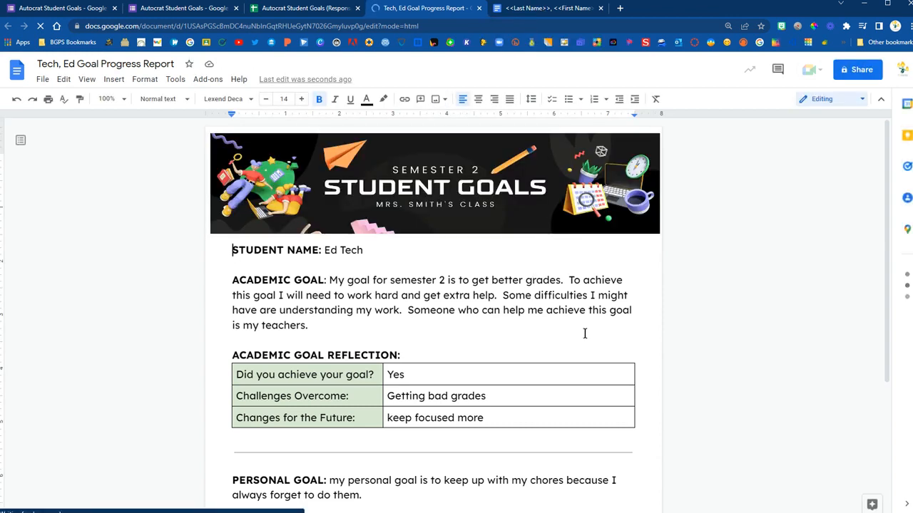
{"action": "scroll", "coordinate": [585, 333], "scroll_direction": "down", "scroll_amount": 3}
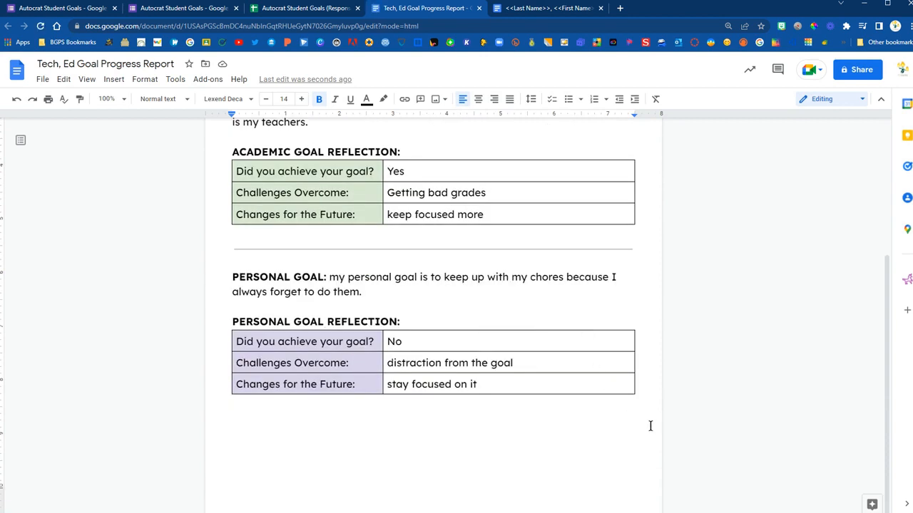
{"action": "scroll", "coordinate": [649, 426], "scroll_direction": "up", "scroll_amount": 3}
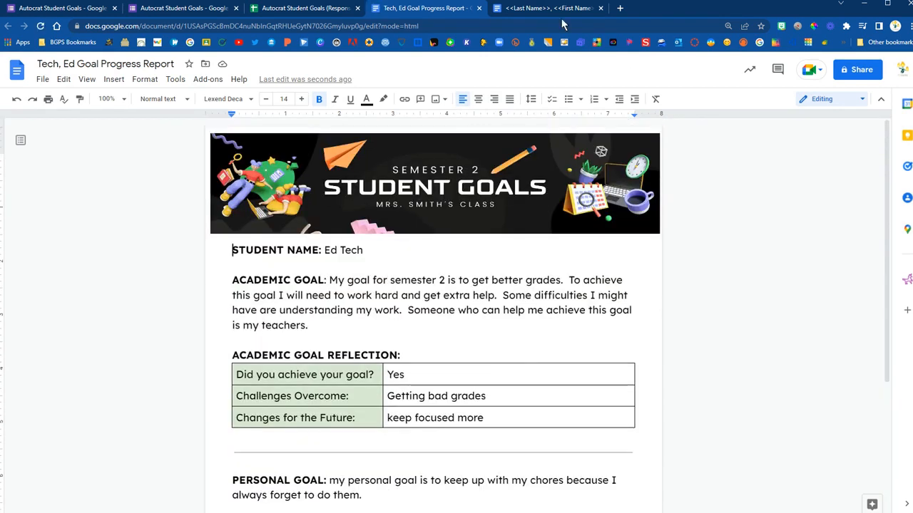
Step: Examine the row 2 progress report through its personal goal reflection, and close both merged documents to return to the responses sheet
{"action": "left_click", "coordinate": [559, 9]}
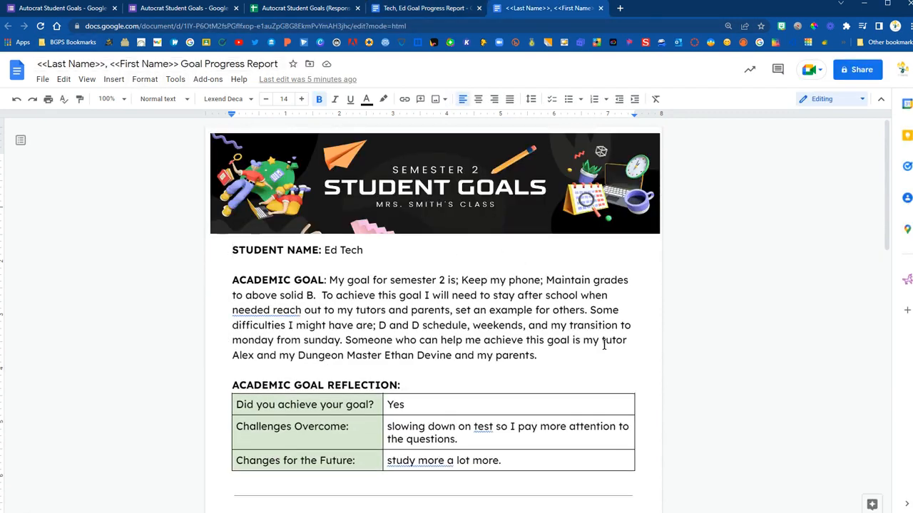
{"action": "scroll", "coordinate": [604, 345], "scroll_direction": "down", "scroll_amount": 3}
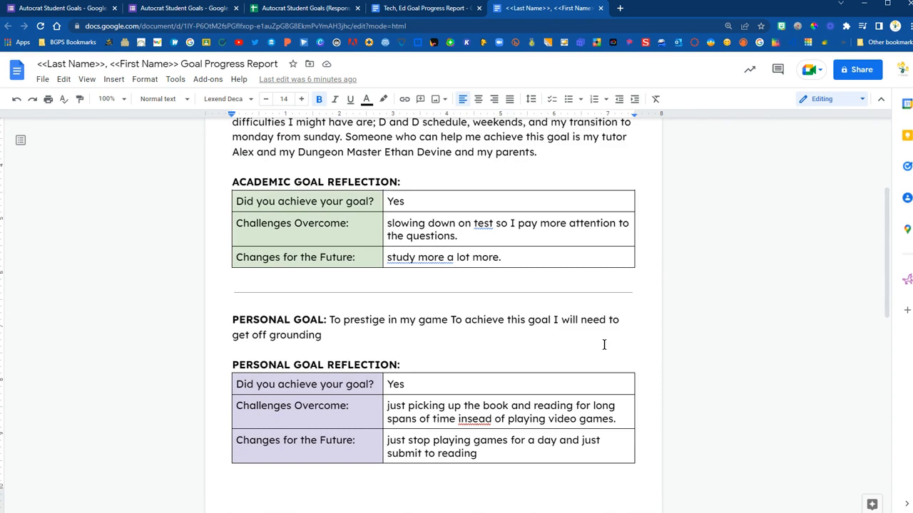
{"action": "scroll", "coordinate": [604, 345], "scroll_direction": "down", "scroll_amount": 2}
{"action": "scroll", "coordinate": [604, 345], "scroll_direction": "up", "scroll_amount": 5}
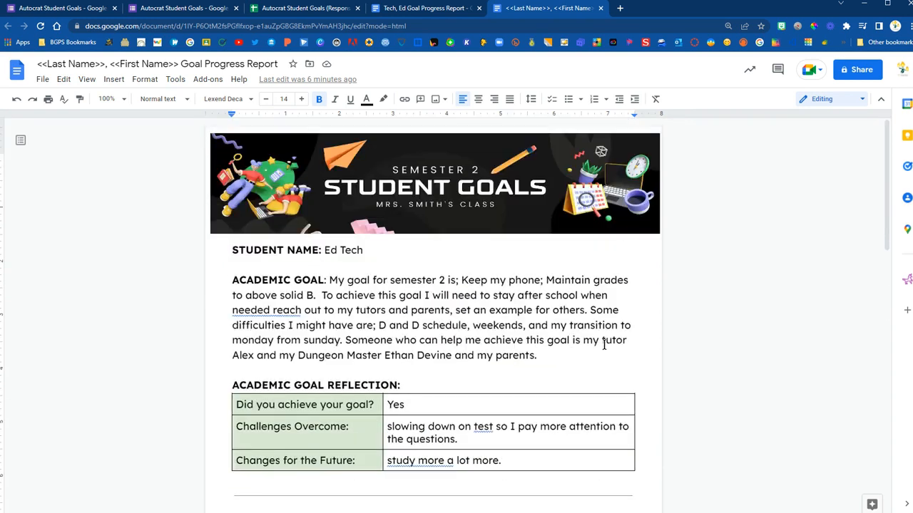
{"action": "left_click", "coordinate": [601, 9]}
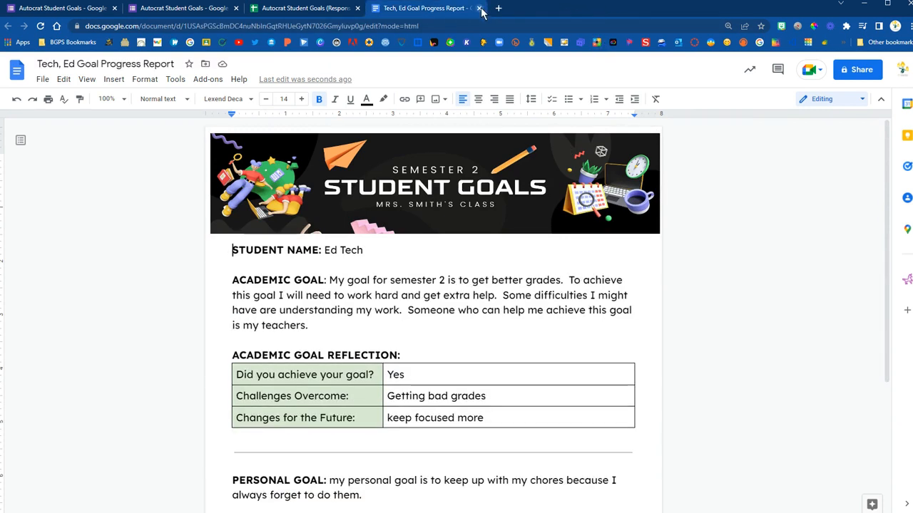
{"action": "left_click", "coordinate": [479, 8]}
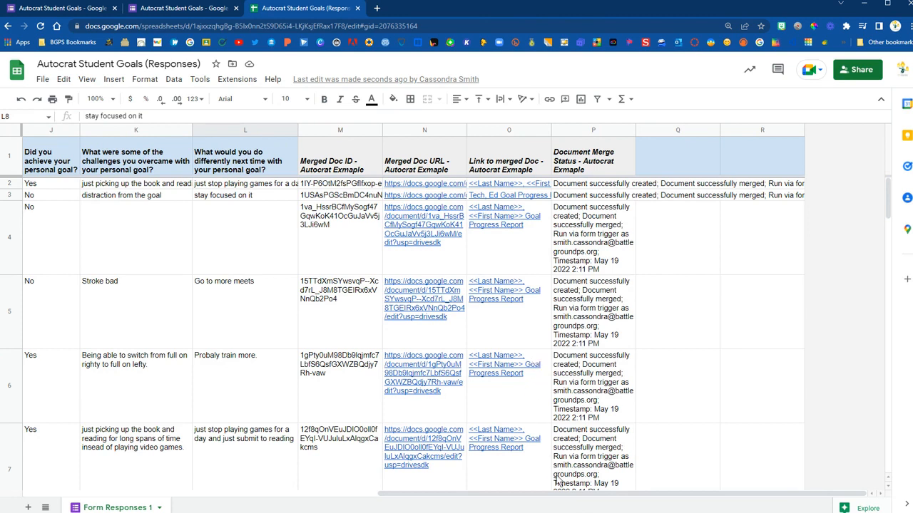
Step: Launch Autocrat from the responses spreadsheet and open the existing "Autocrat Exmaple" job for editing
{"action": "left_click_drag", "start_coordinate": [579, 497], "coordinate": [94, 453]}
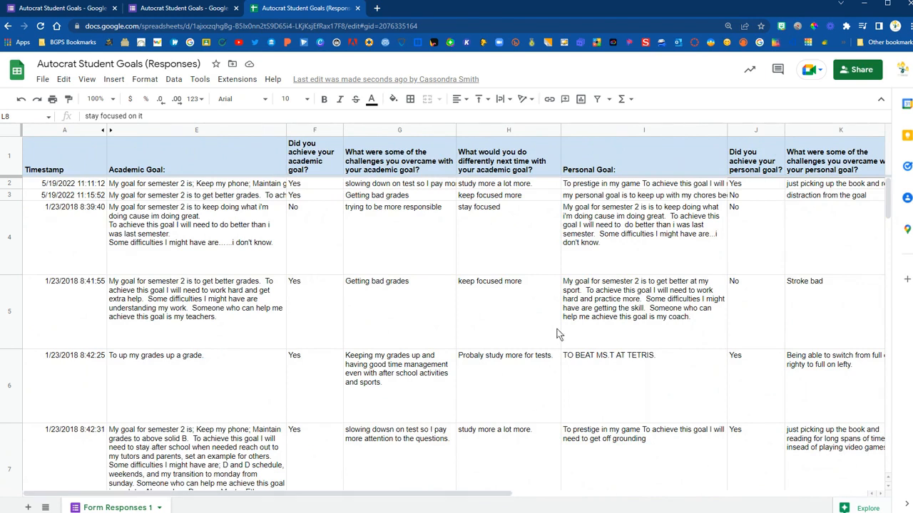
{"action": "left_click", "coordinate": [223, 82]}
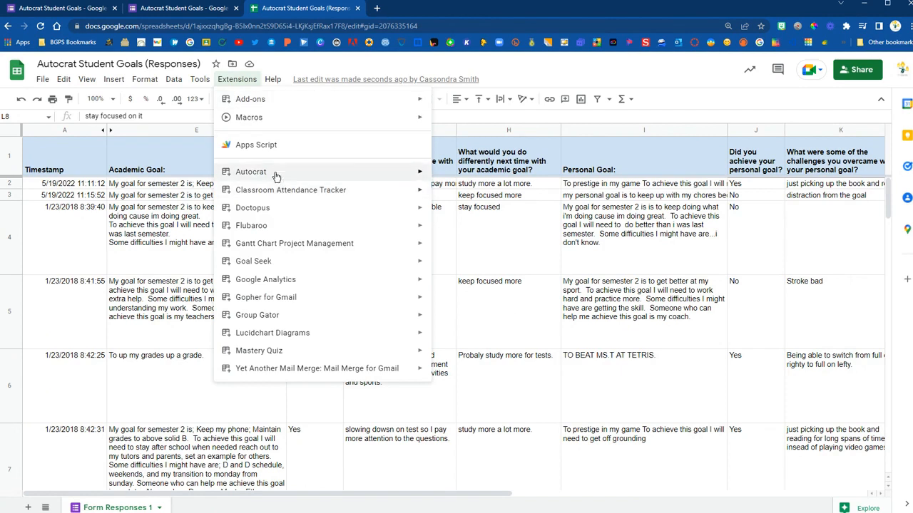
{"action": "mouse_move", "coordinate": [396, 174]}
{"action": "left_click", "coordinate": [453, 176]}
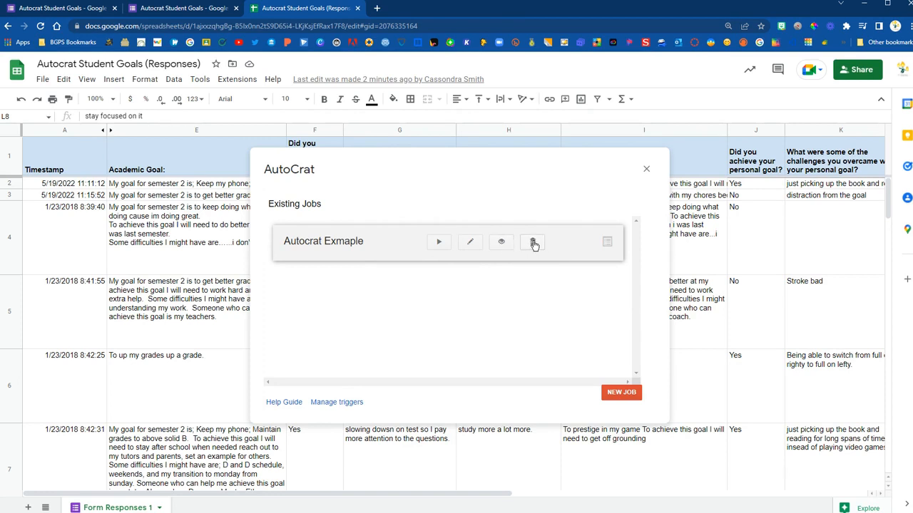
{"action": "left_click", "coordinate": [470, 242]}
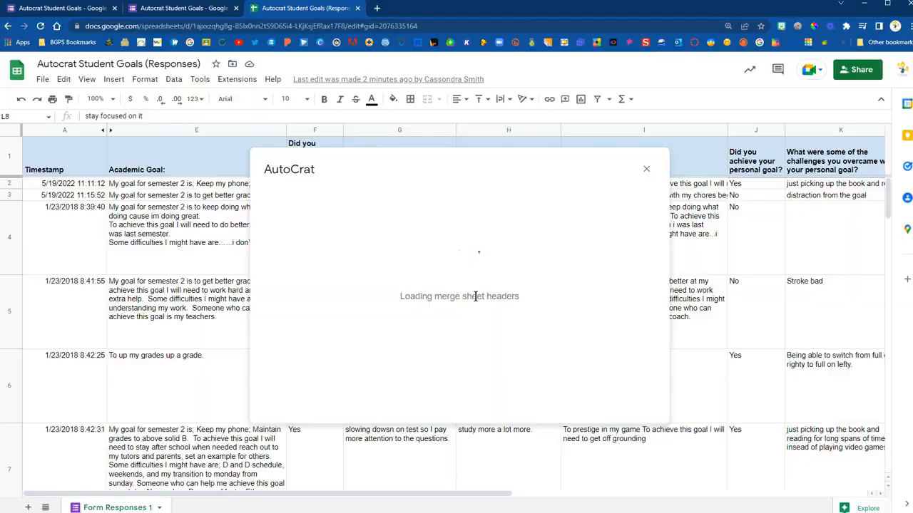